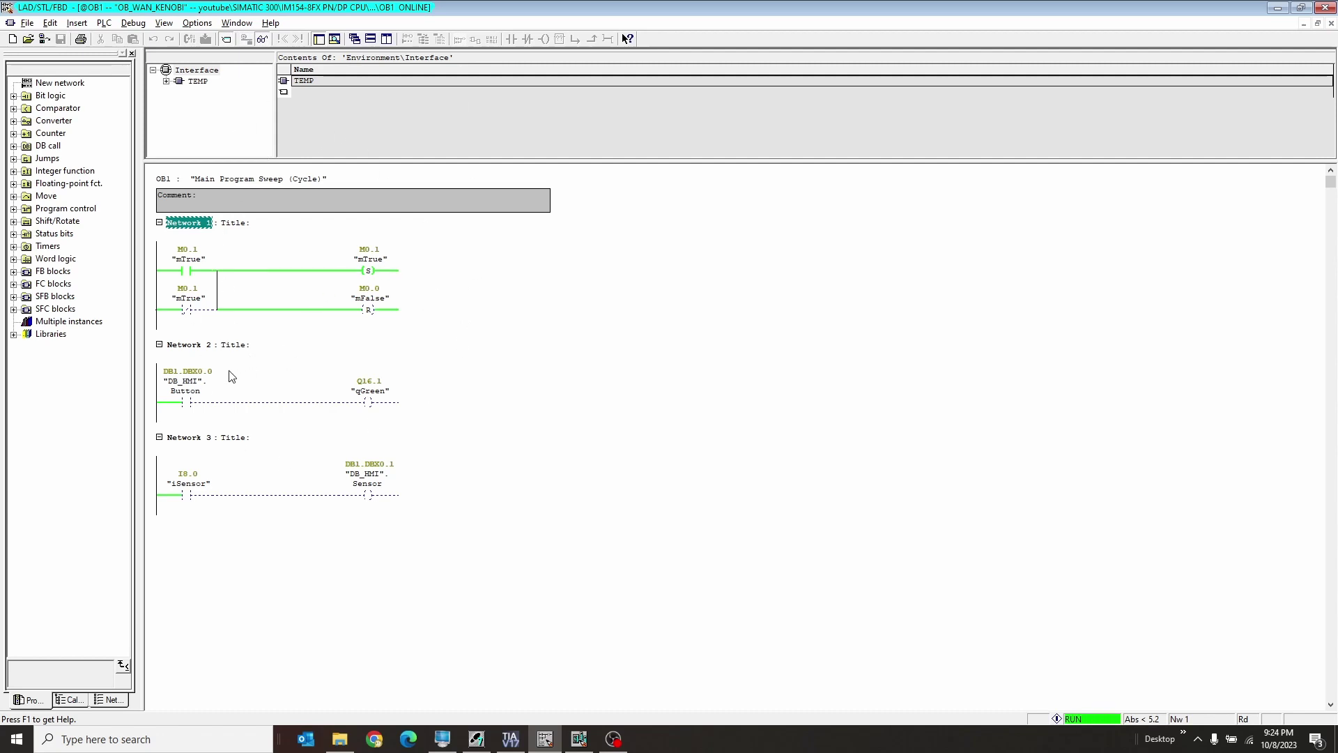
# Inspect the Button/qGreen rung in Network 2 and the iSensor/Sensor rung in Network 3.
pyautogui.click(185, 404)
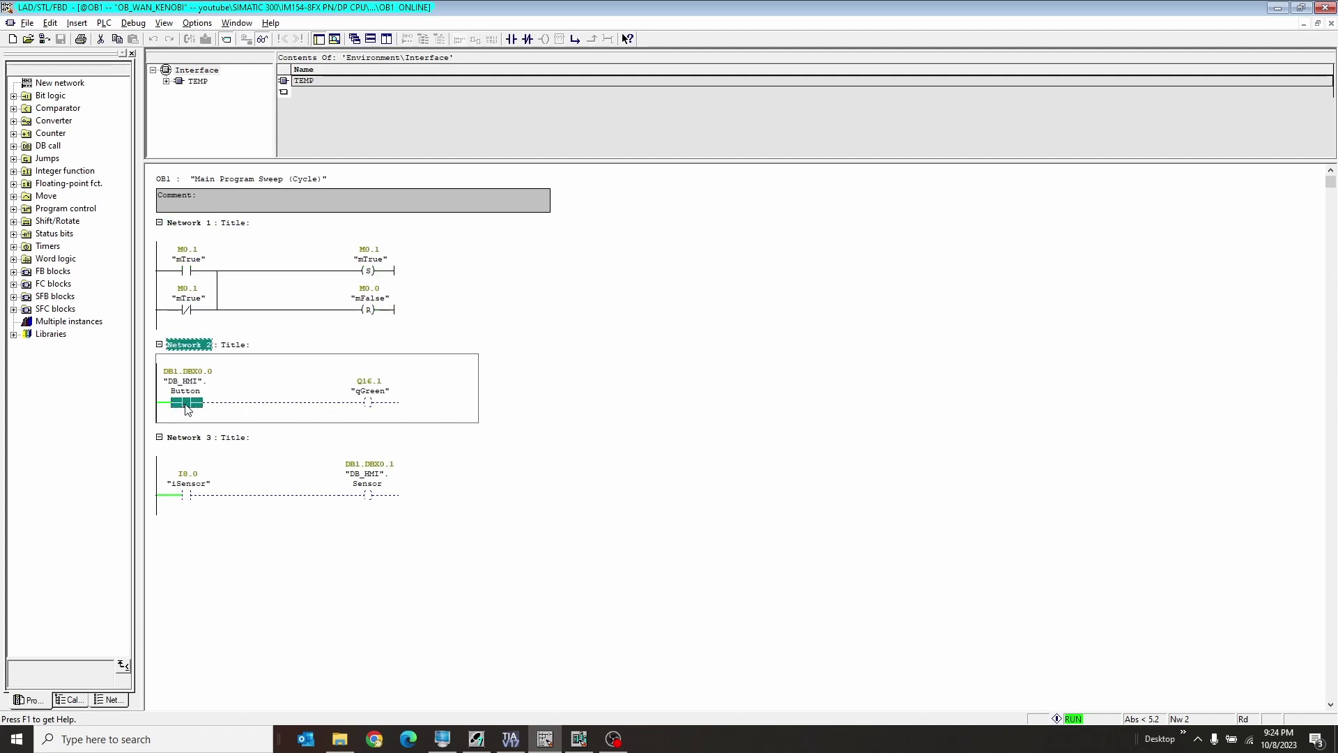
pyautogui.click(370, 403)
pyautogui.click(188, 496)
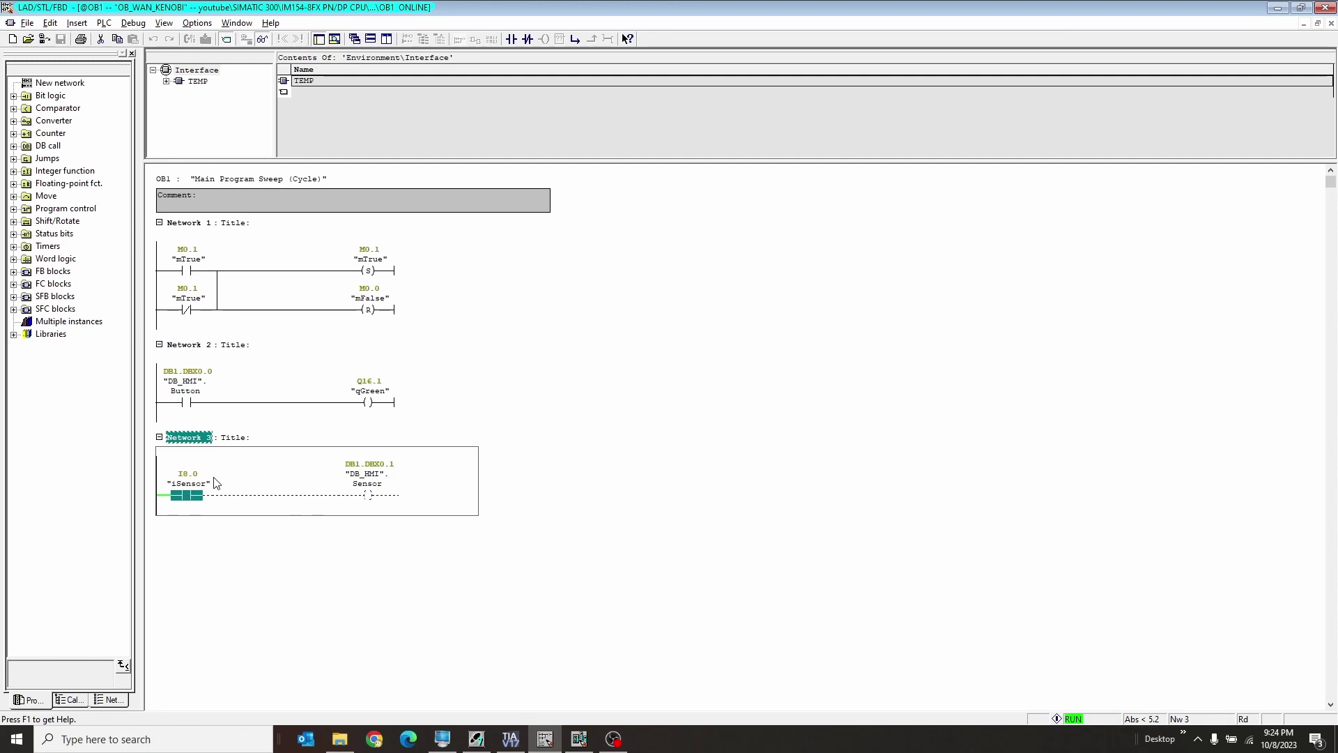
pyautogui.click(370, 495)
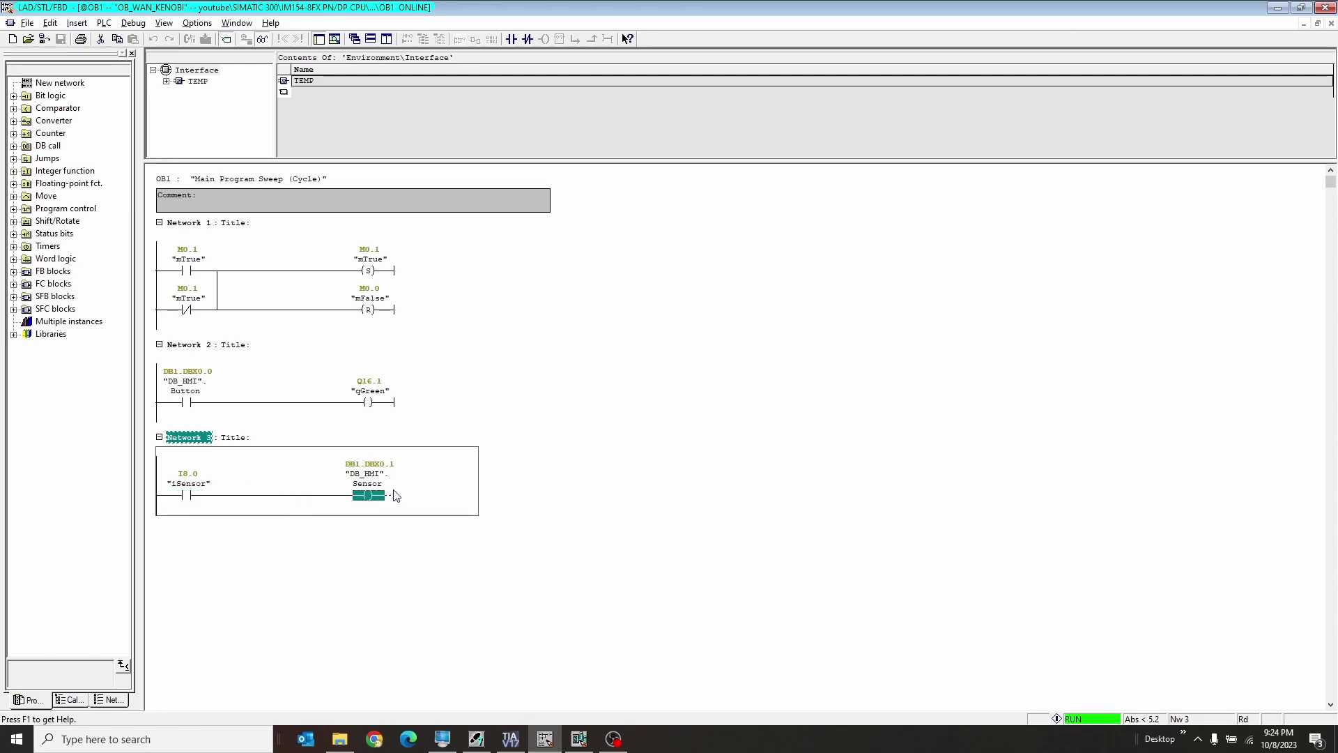
pyautogui.click(422, 493)
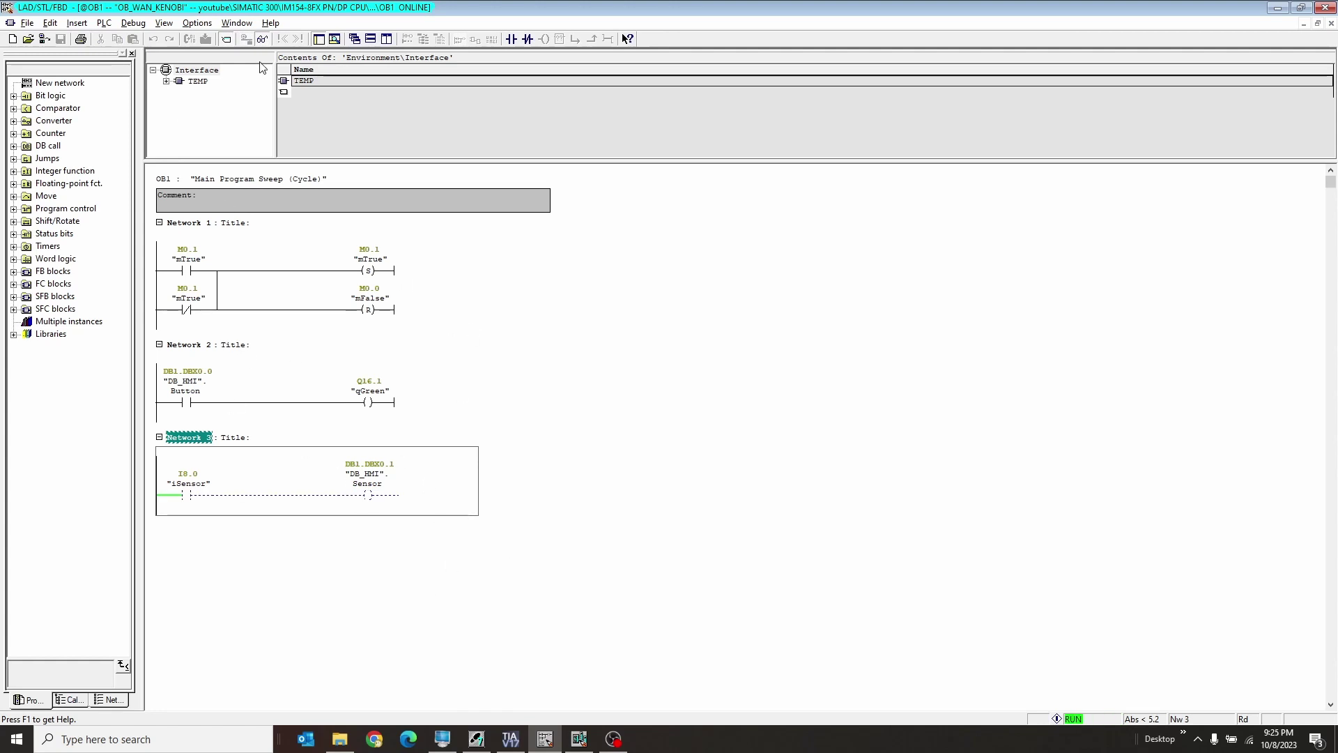
# Switch off online monitoring, save OB1 with Ctrl+S, and return to TIA Portal.
pyautogui.click(262, 38)
pyautogui.hotkey('ctrl', 's')
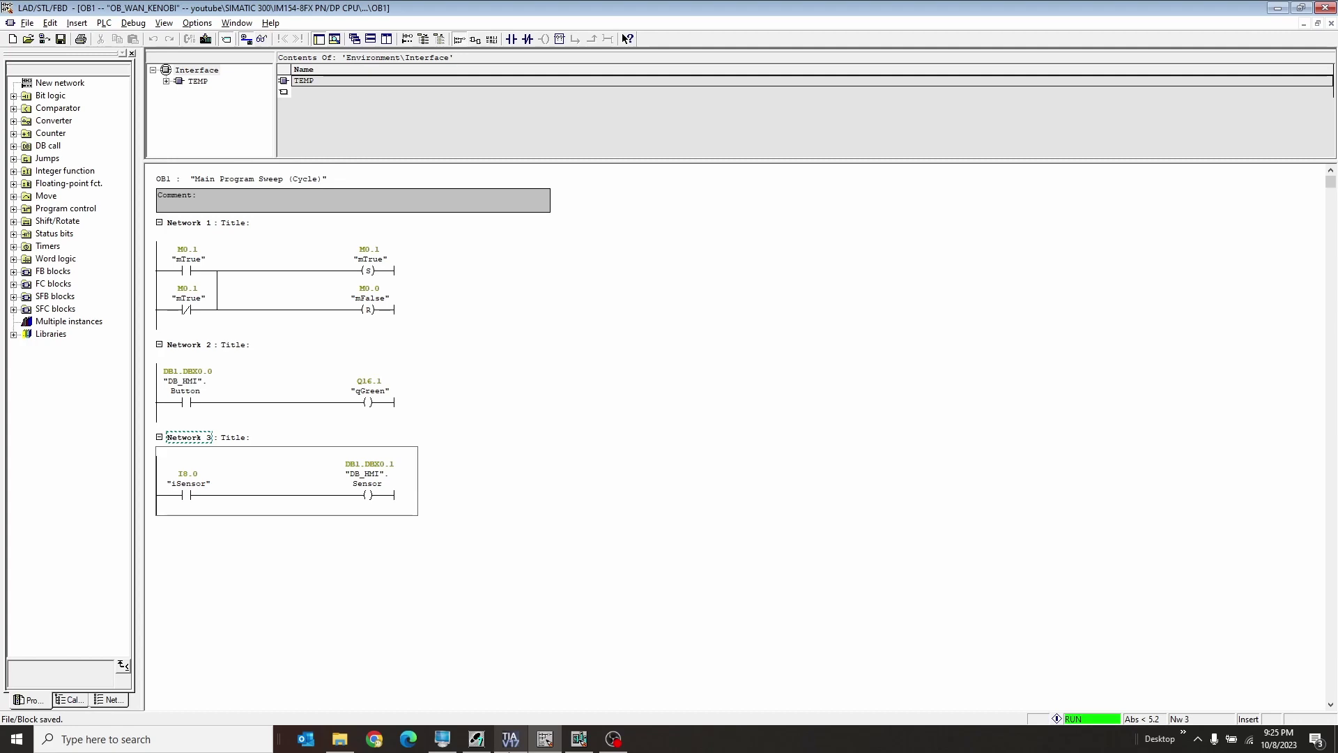
pyautogui.click(516, 741)
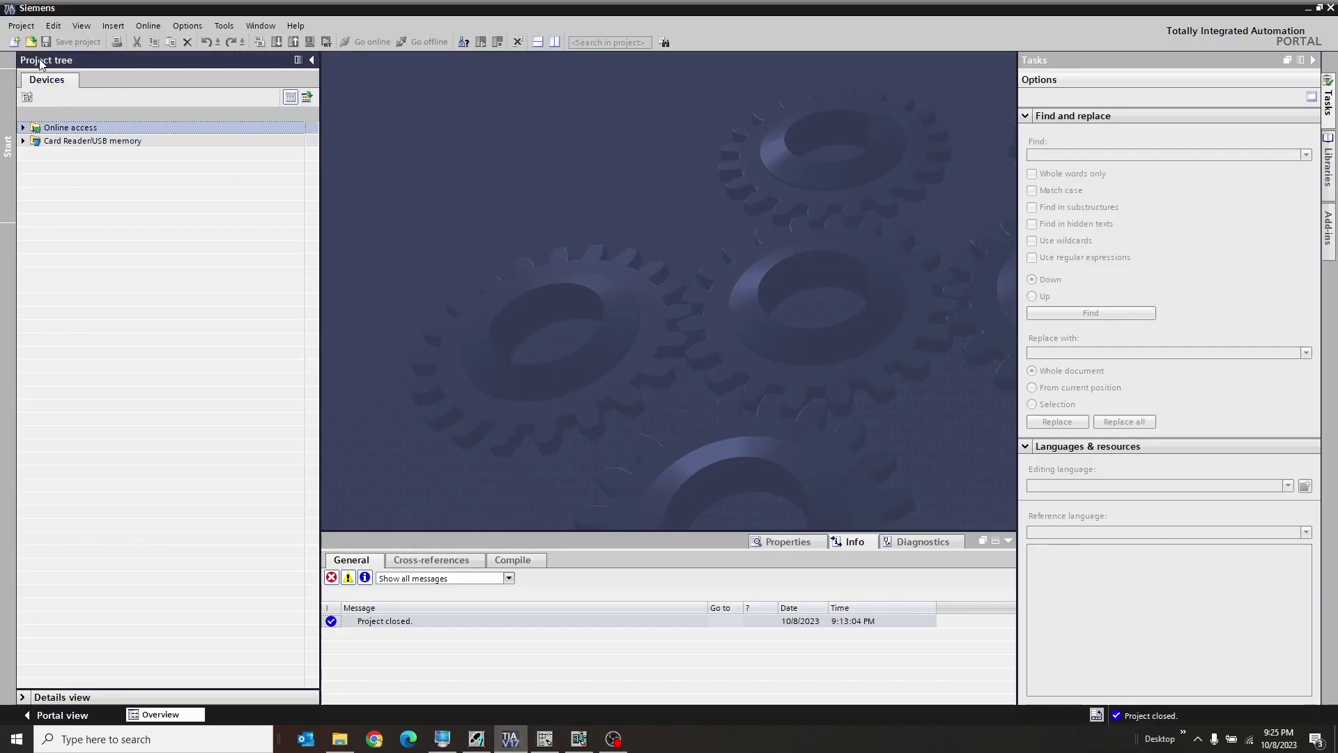
# Create project 'Youtube' at path D:\Youtube with the author's name filled in.
pyautogui.click(28, 29)
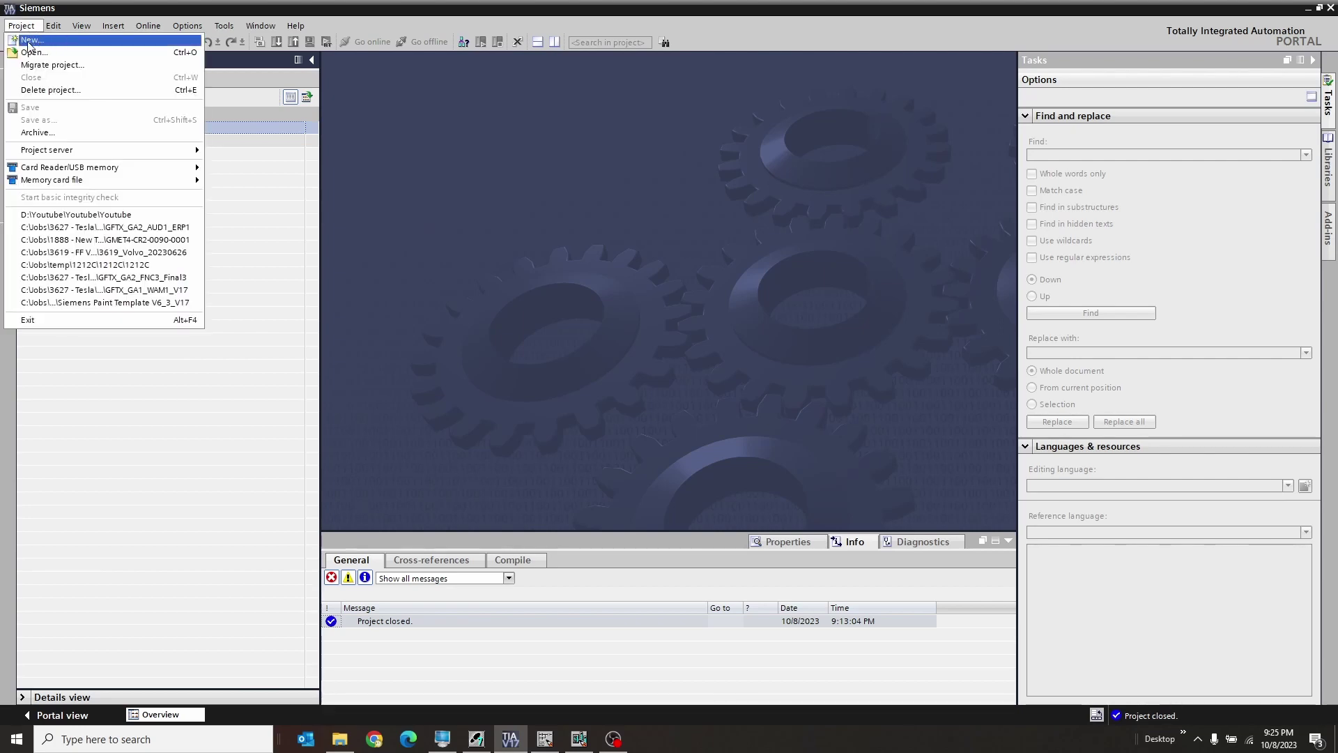
pyautogui.click(62, 43)
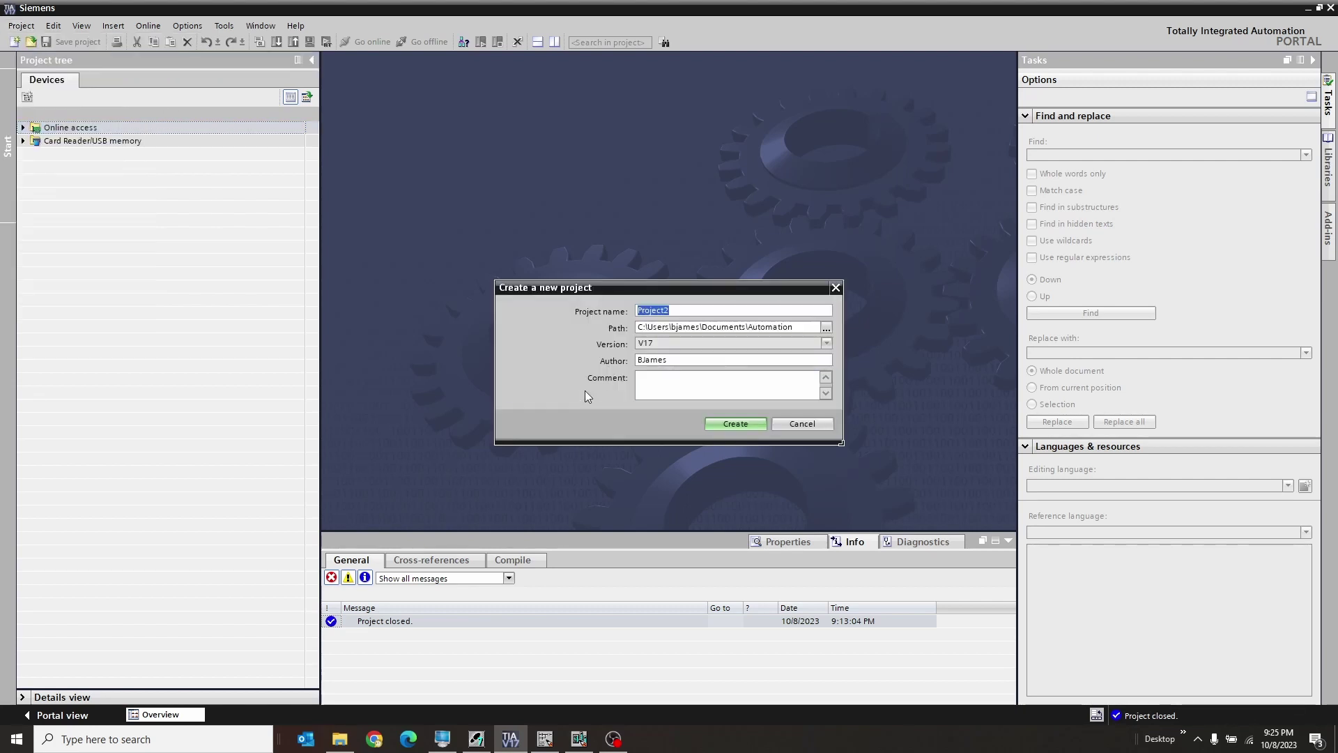
pyautogui.write('Youtube')
pyautogui.press('Tab')
pyautogui.press('Tab')
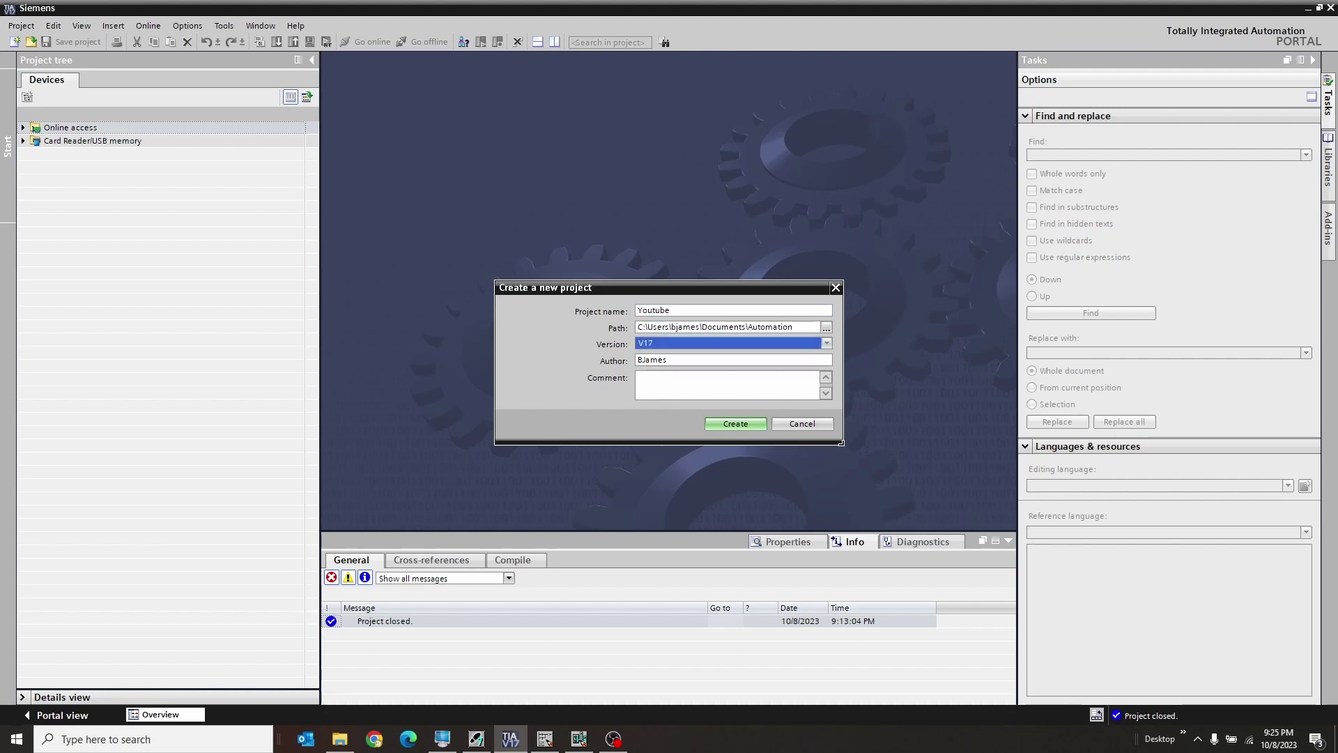
pyautogui.hotkey('shift', 'Tab')
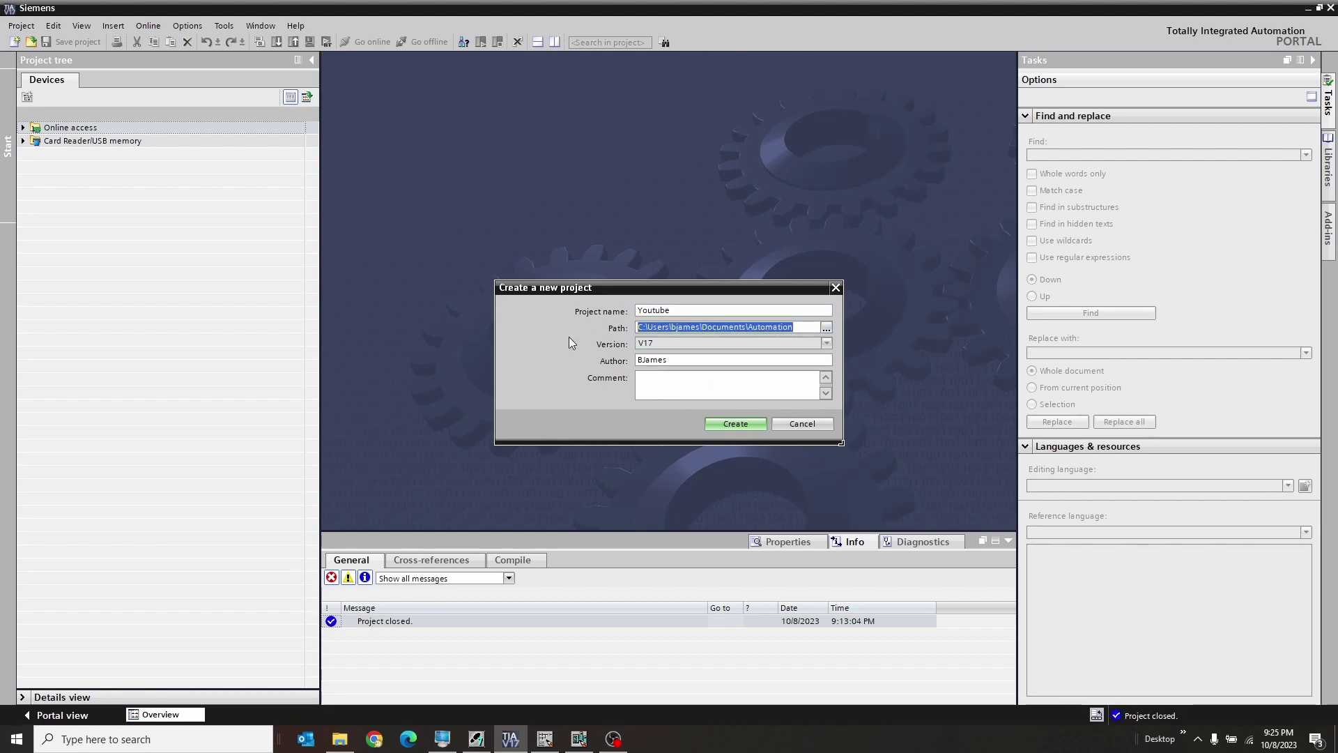
pyautogui.press('BackSpace')
pyautogui.write('D:\\Youtube')
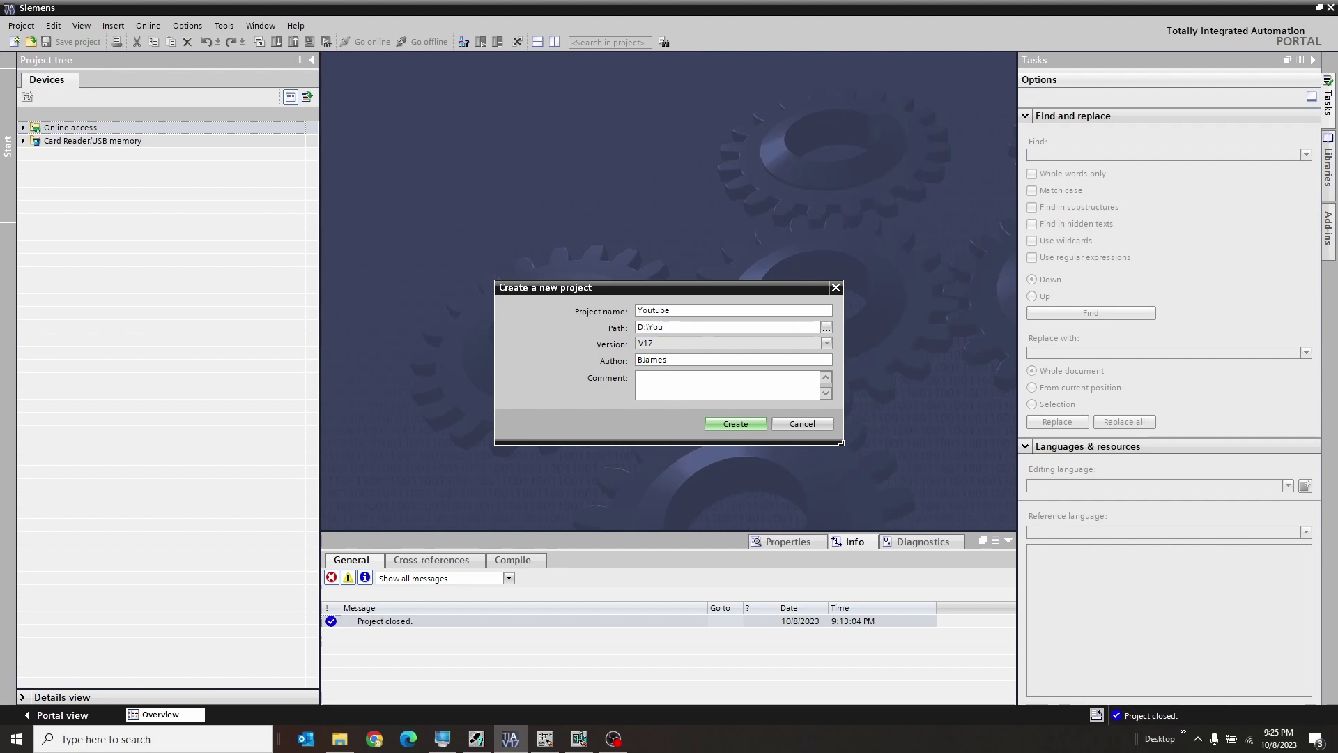
pyautogui.press('Tab')
pyautogui.press('Tab')
pyautogui.write('Pillazo')
pyautogui.click(735, 424)
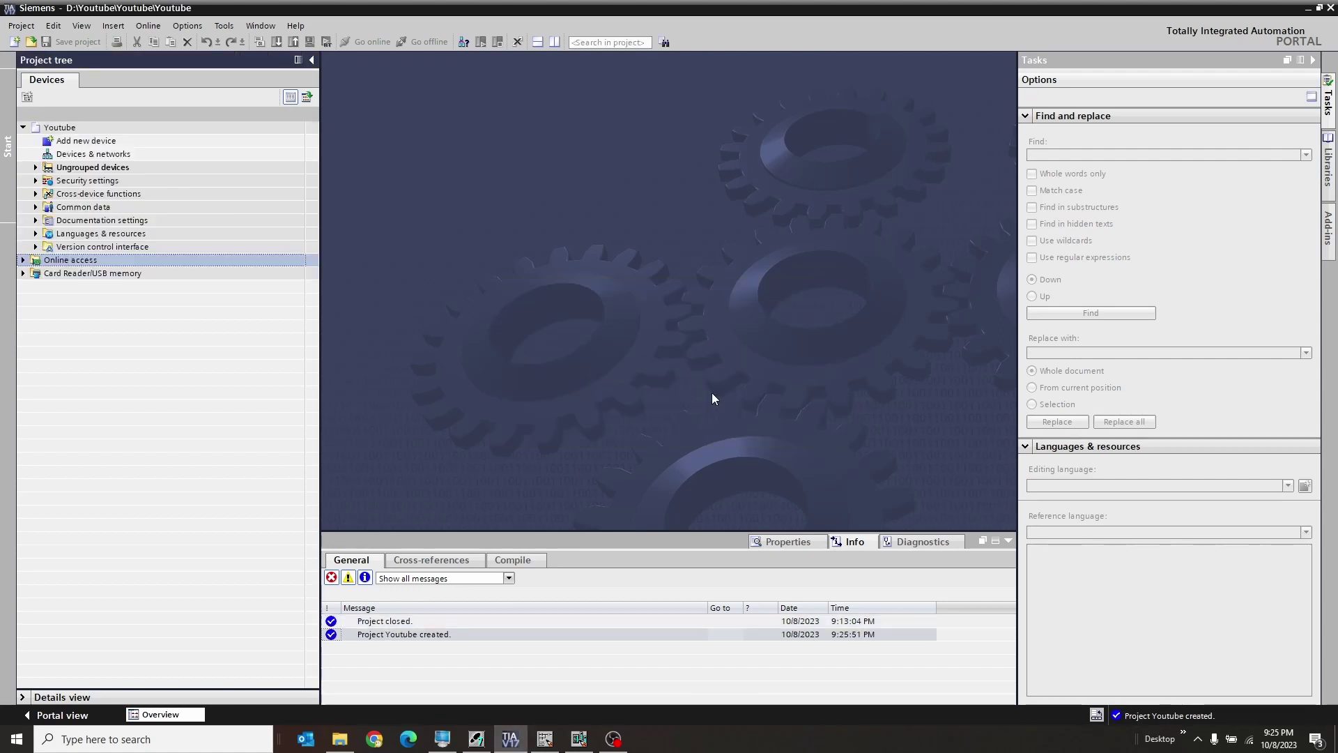
pyautogui.doubleClick(123, 141)
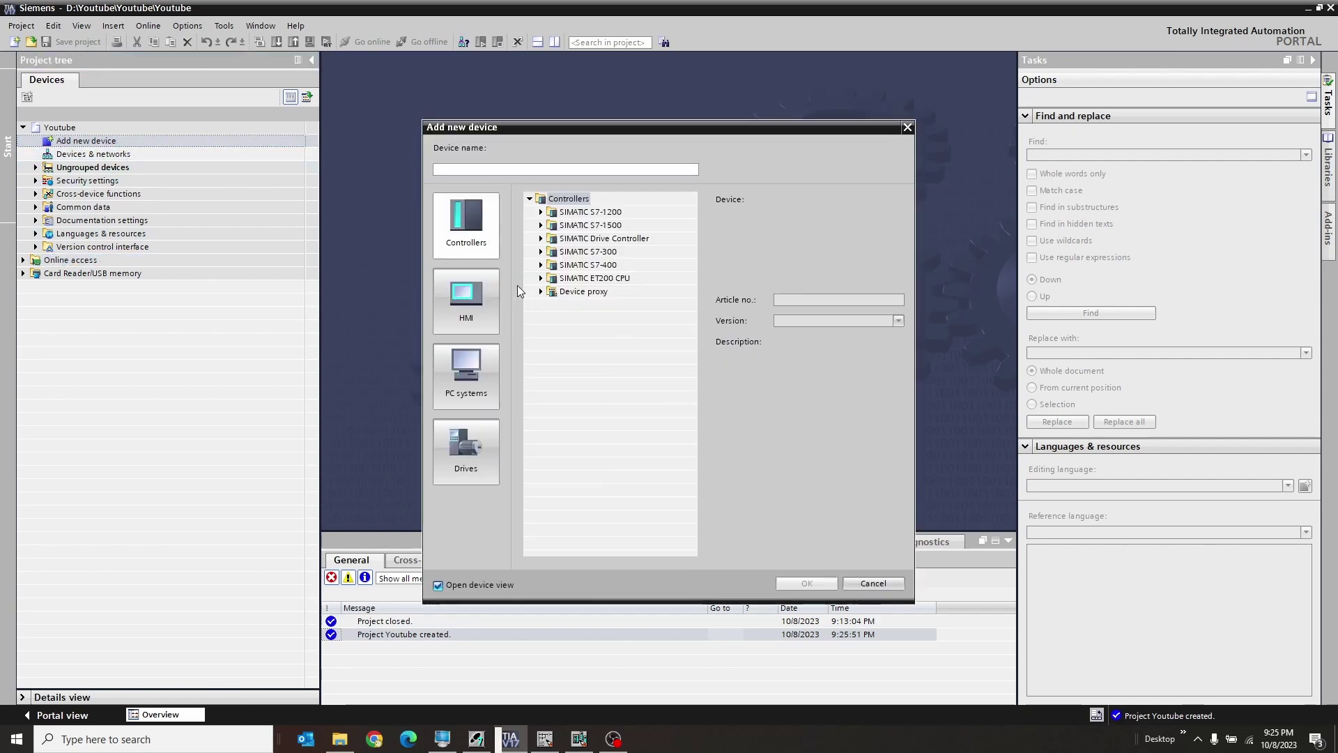
# Add a KTP700 Basic PN panel (6AV2 123-2GB03-0AX0) from the SIMATIC Basic Panel 7" list.
pyautogui.click(466, 300)
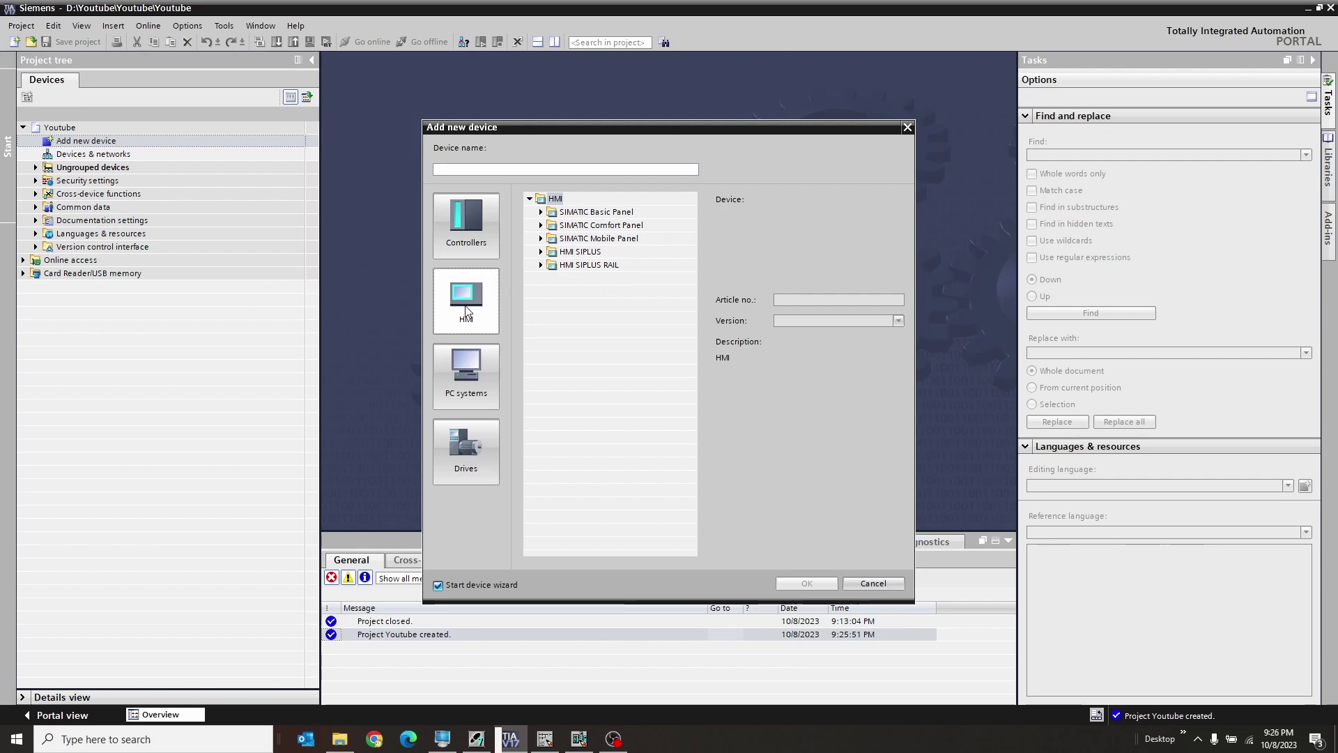
pyautogui.click(541, 211)
pyautogui.click(552, 265)
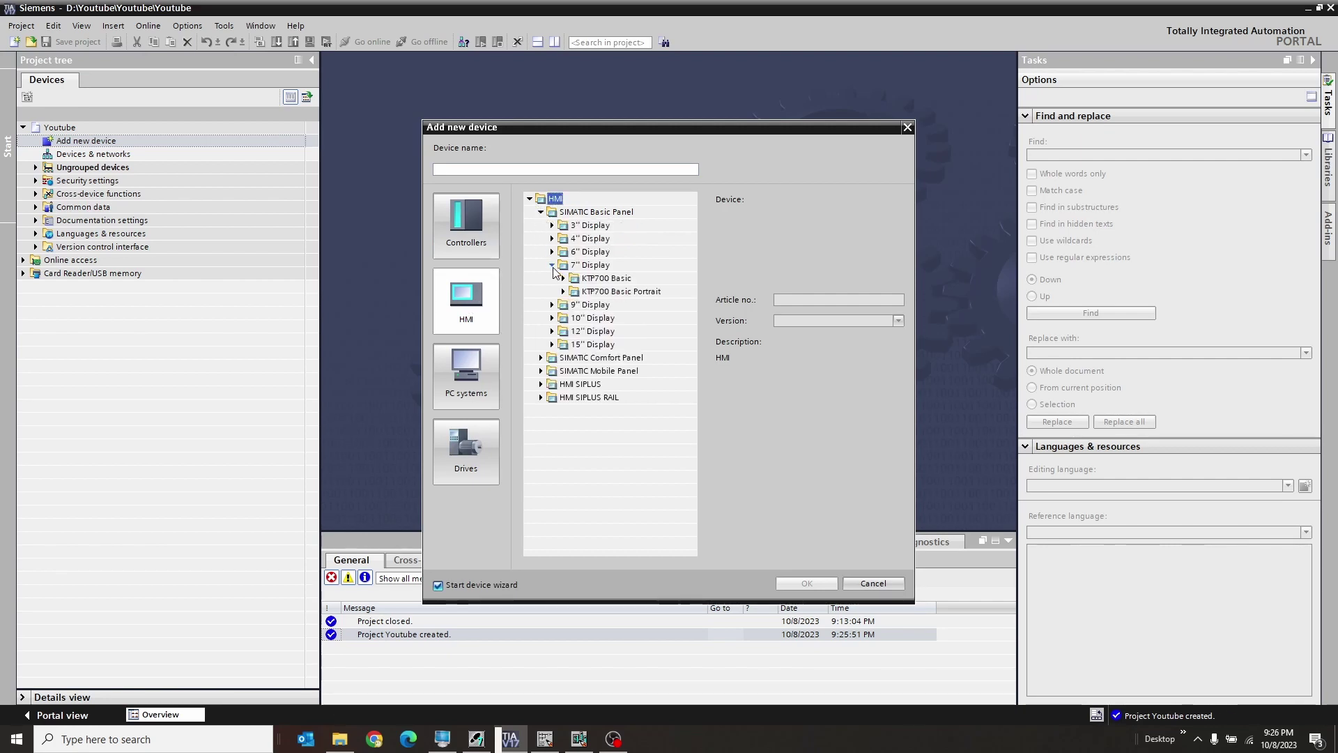
pyautogui.click(564, 278)
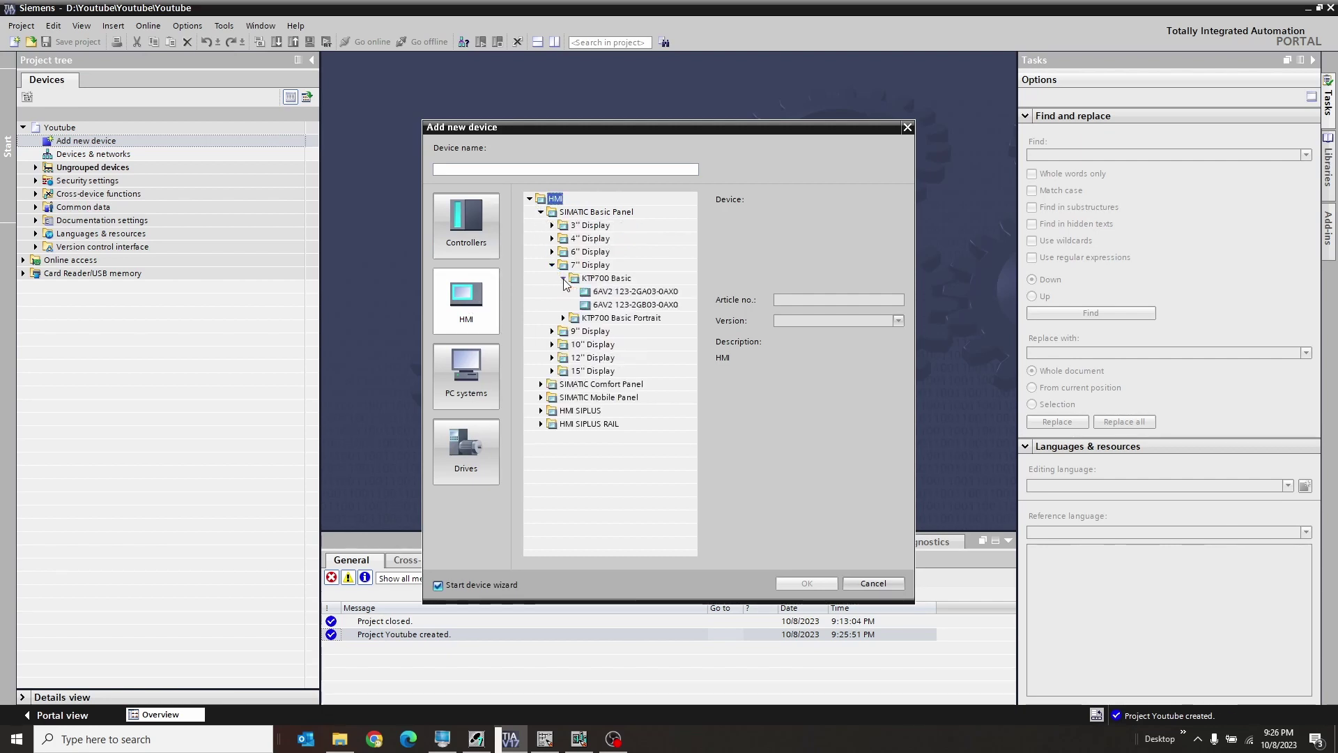
pyautogui.click(609, 293)
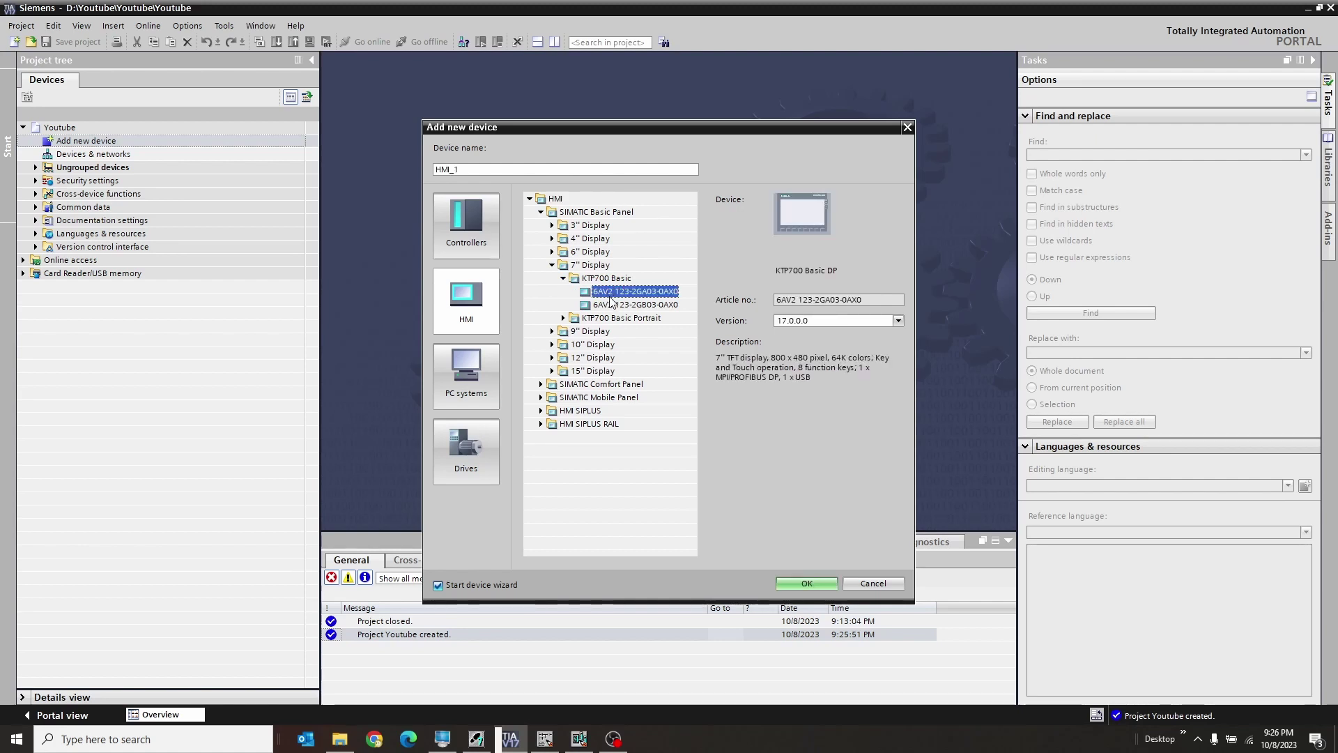
pyautogui.click(613, 305)
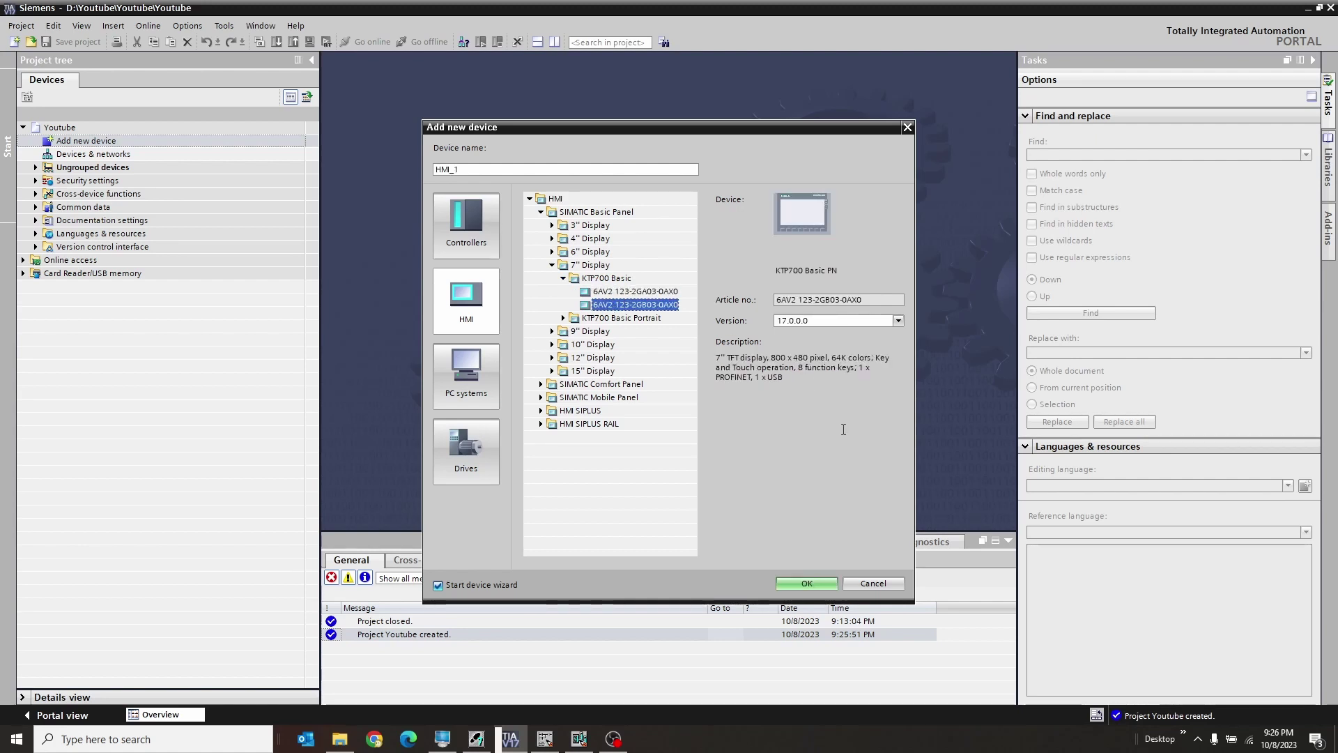
pyautogui.click(794, 584)
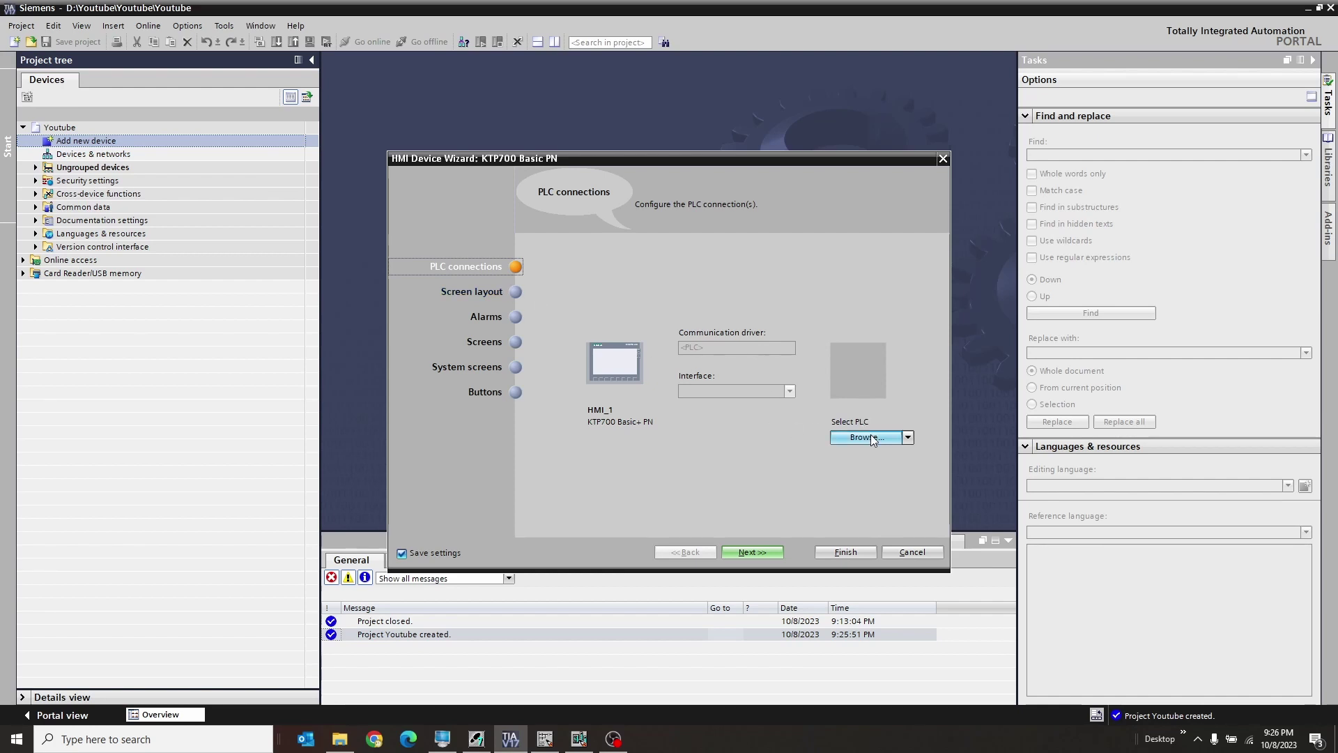
# Run through the HMI wizard without a PLC connection and finish it.
pyautogui.click(908, 438)
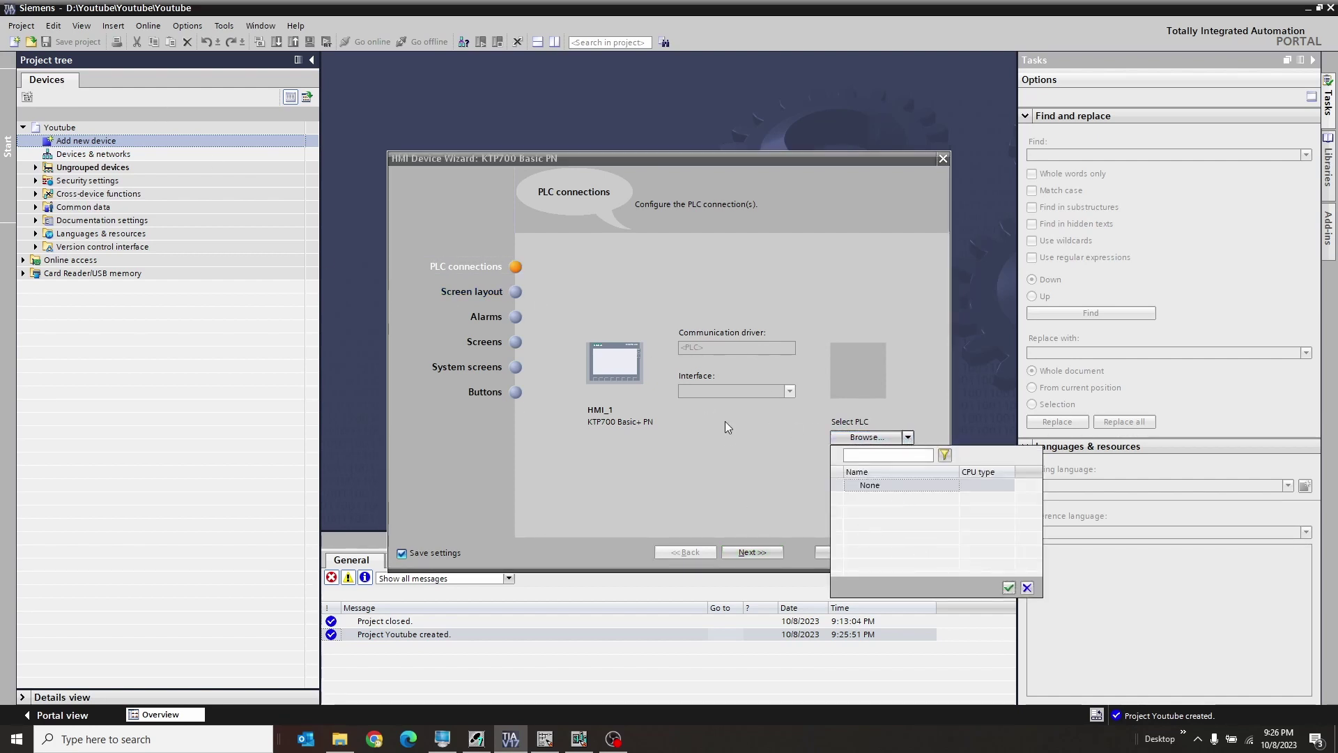
pyautogui.click(714, 459)
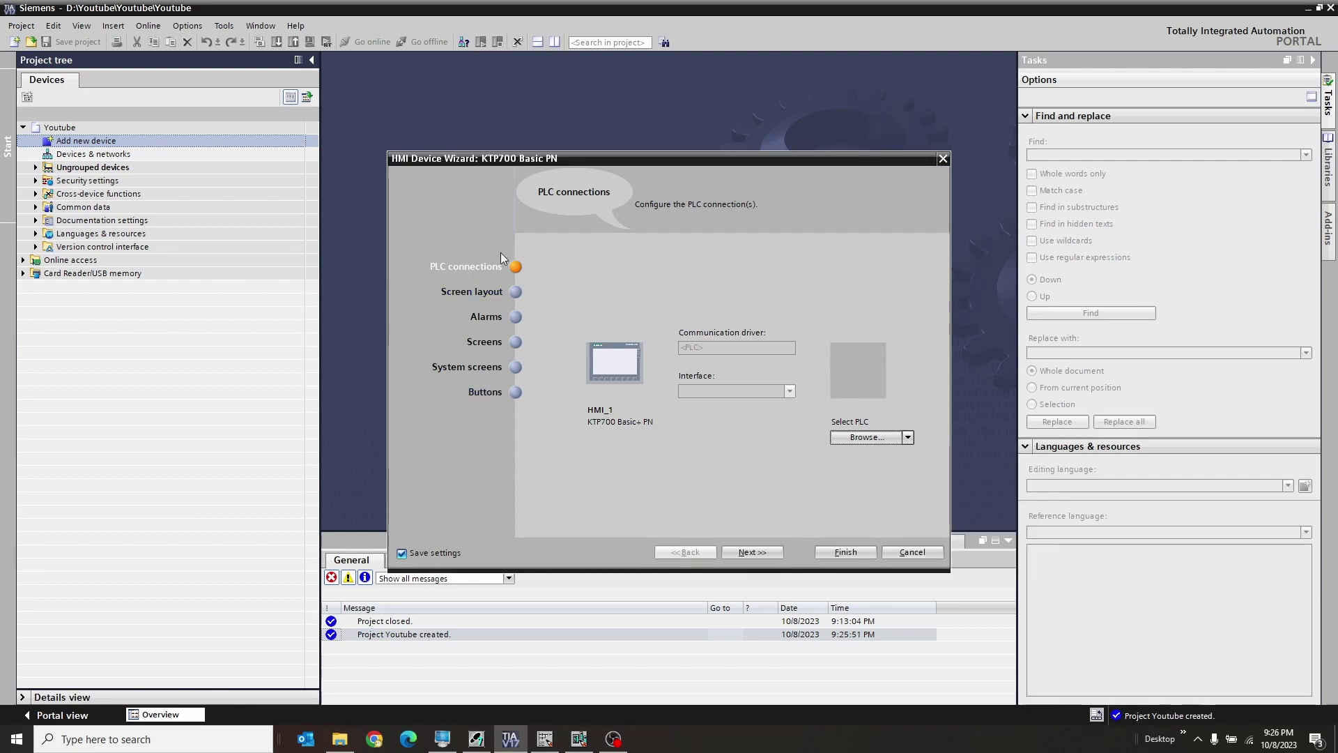
pyautogui.click(481, 292)
pyautogui.click(489, 317)
pyautogui.click(493, 343)
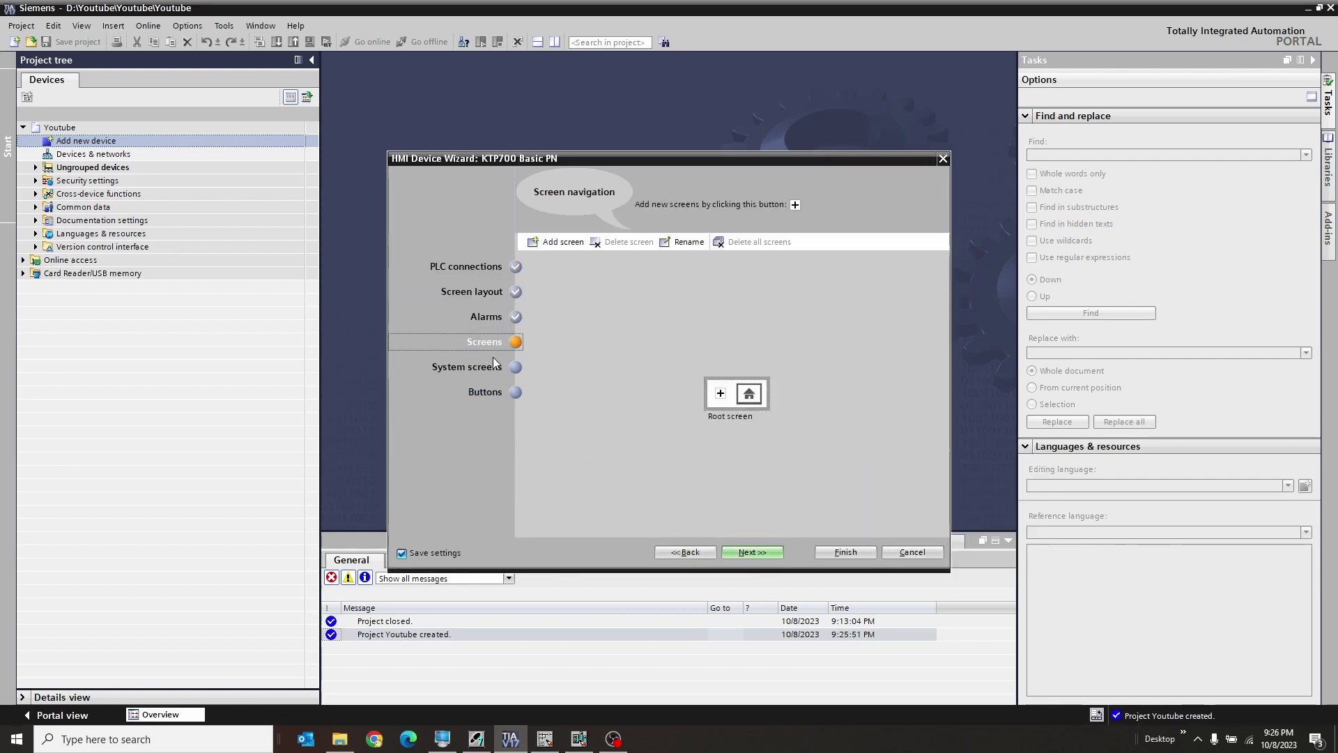
pyautogui.click(492, 366)
pyautogui.click(753, 552)
pyautogui.click(831, 554)
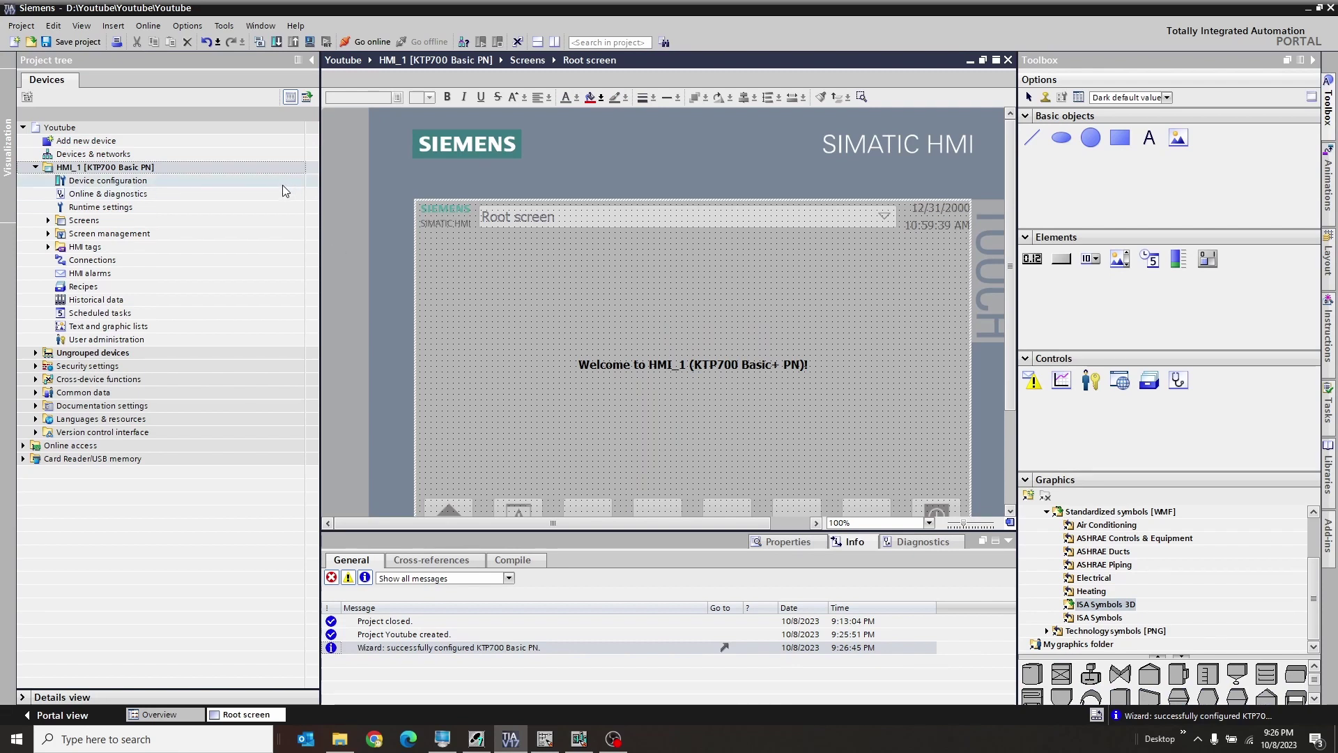
# Add the generic Controllers device proxy 6ES7 XXX-XXXXX-XXXX as PLC_proxy_1.
pyautogui.doubleClick(138, 142)
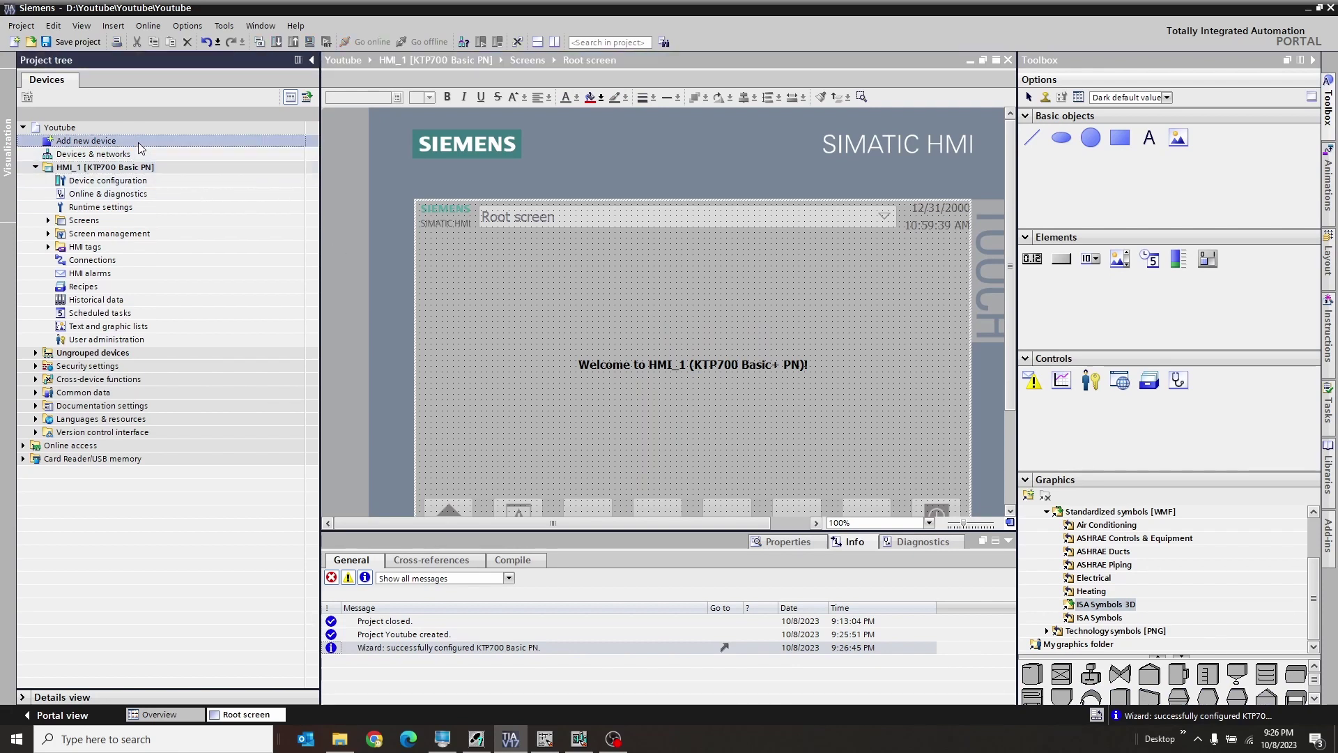
pyautogui.click(471, 224)
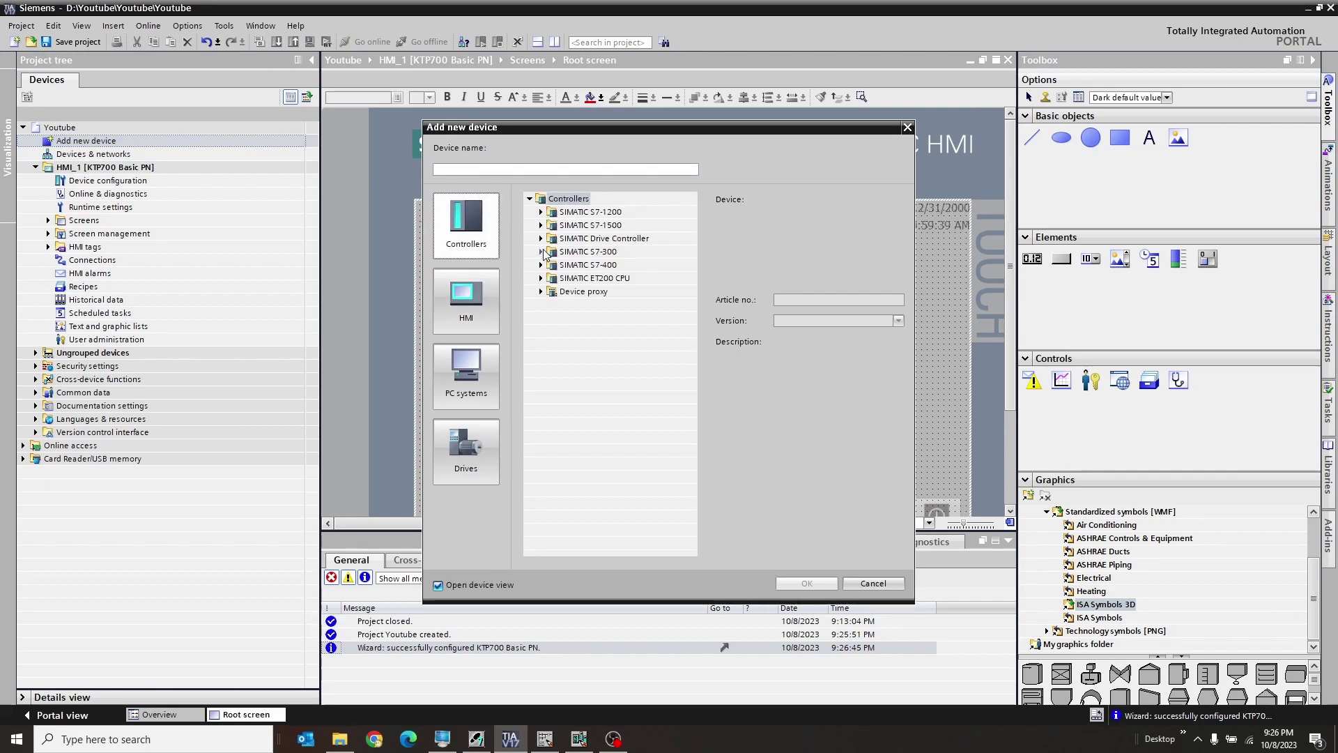
pyautogui.click(541, 252)
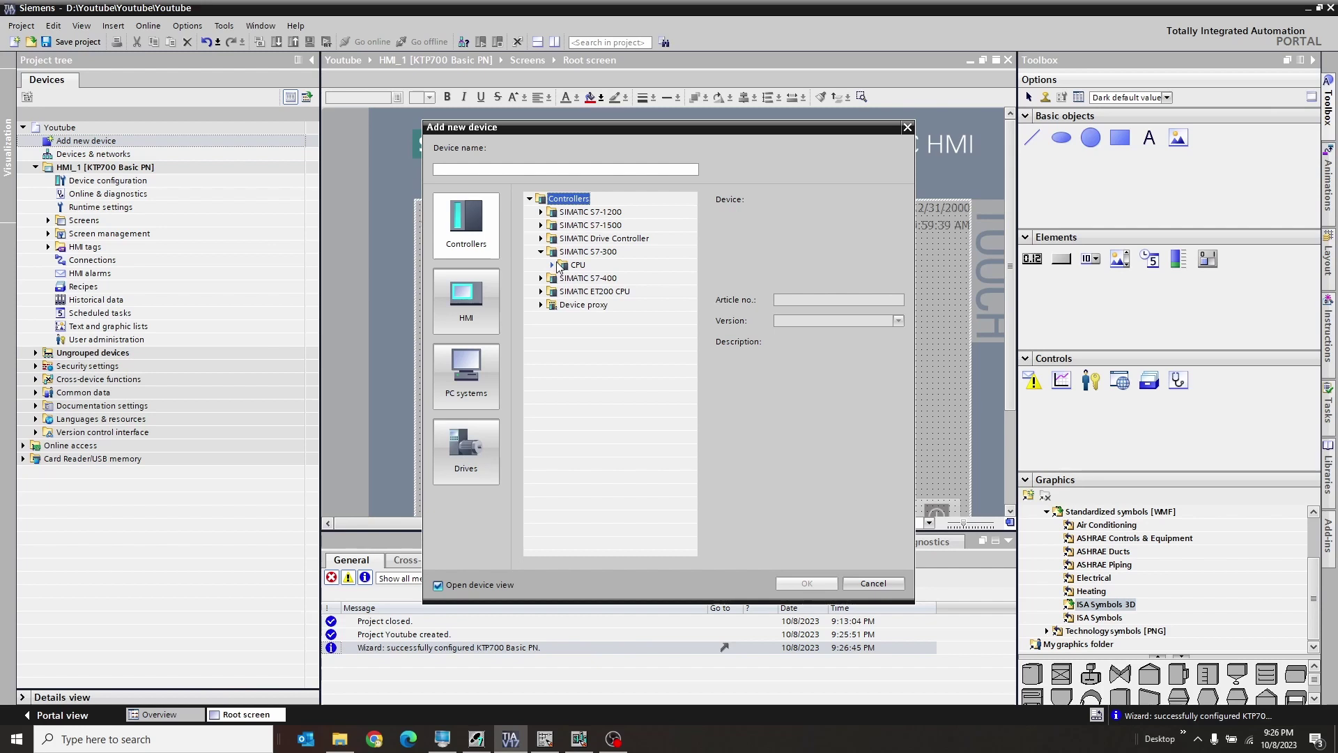
pyautogui.click(554, 265)
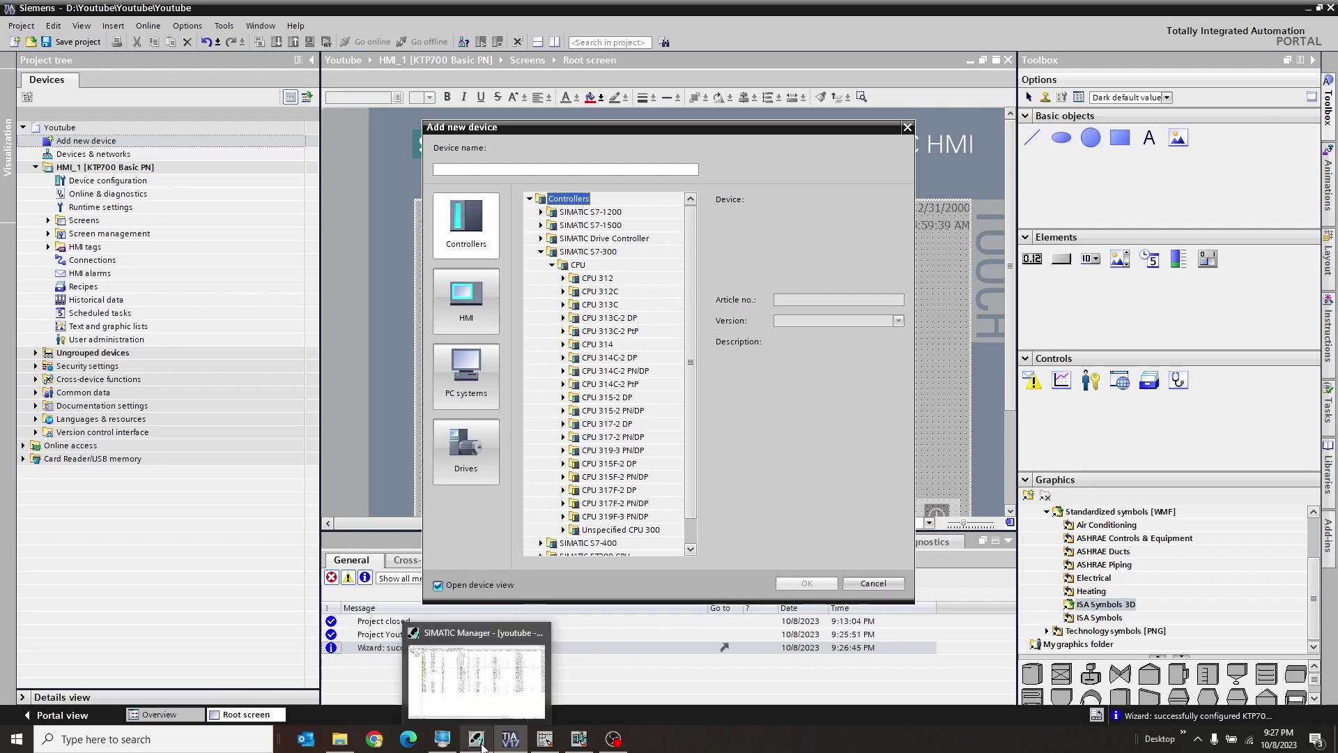
pyautogui.click(542, 252)
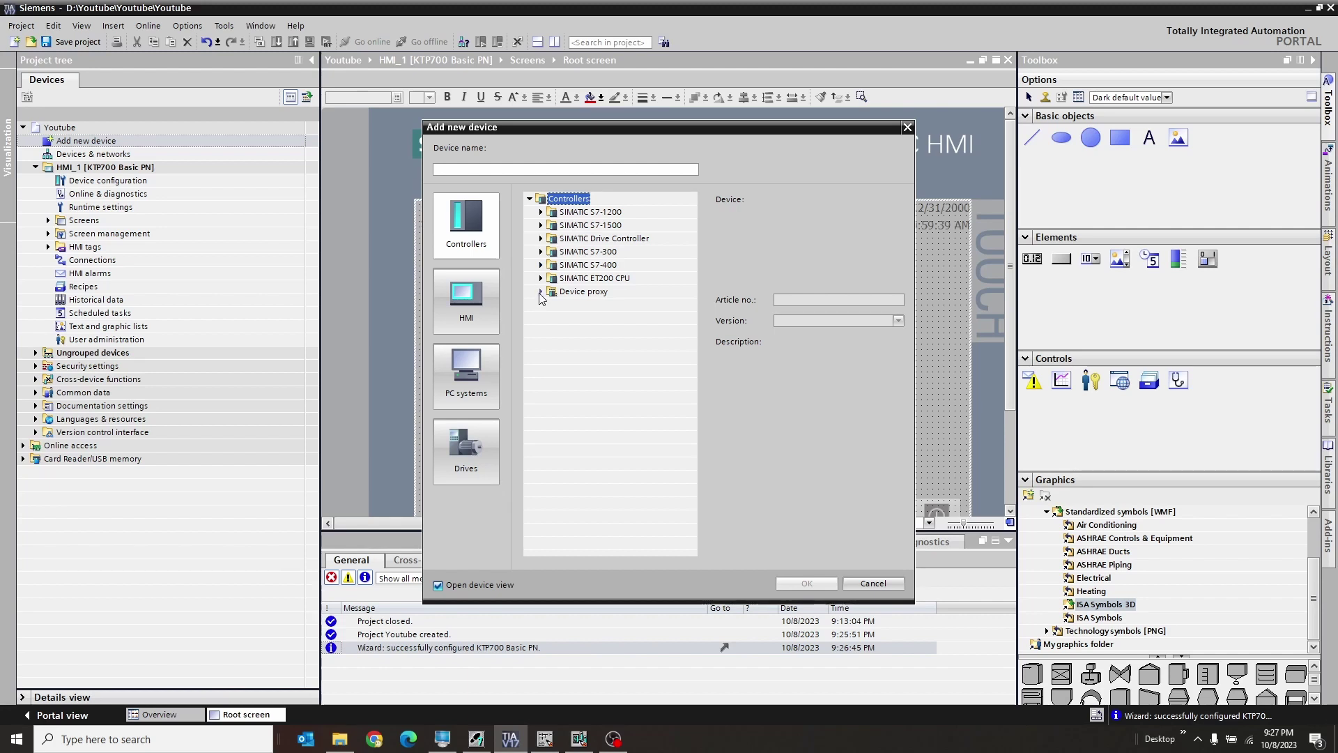
pyautogui.click(540, 292)
pyautogui.click(606, 305)
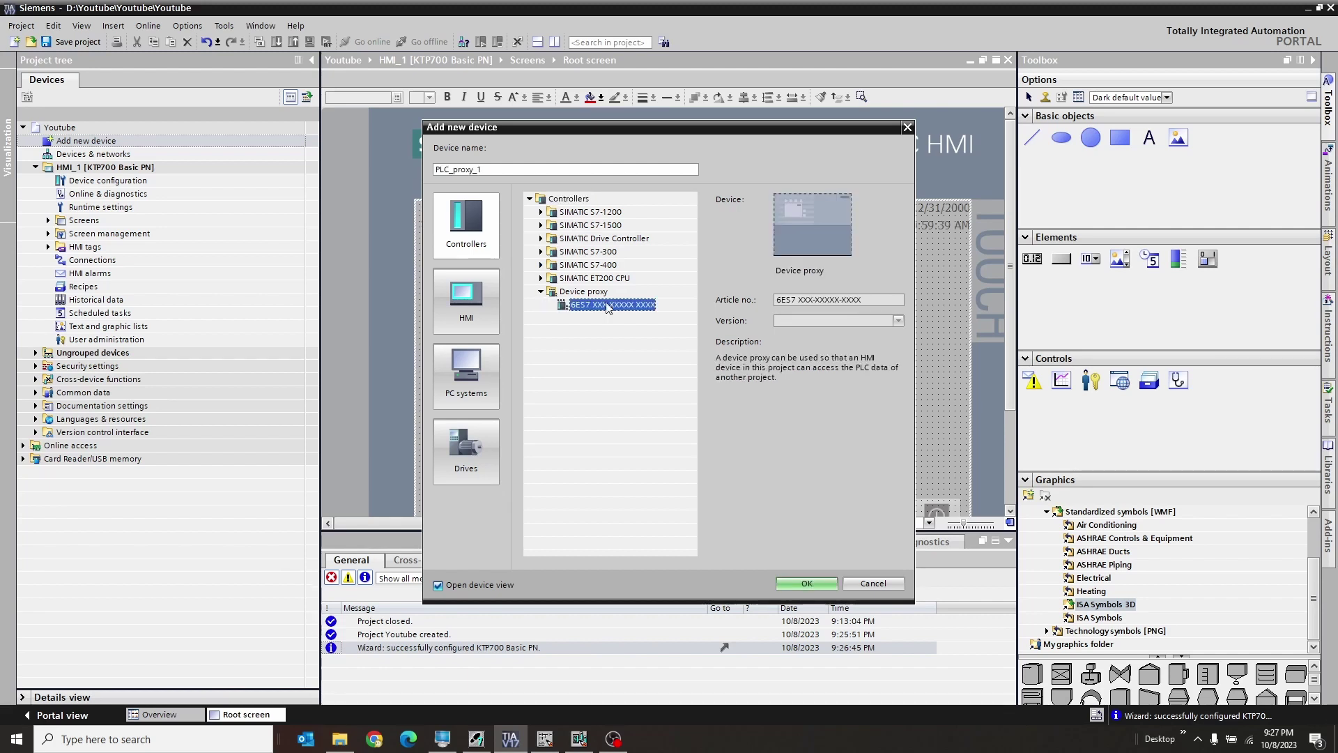
pyautogui.click(805, 583)
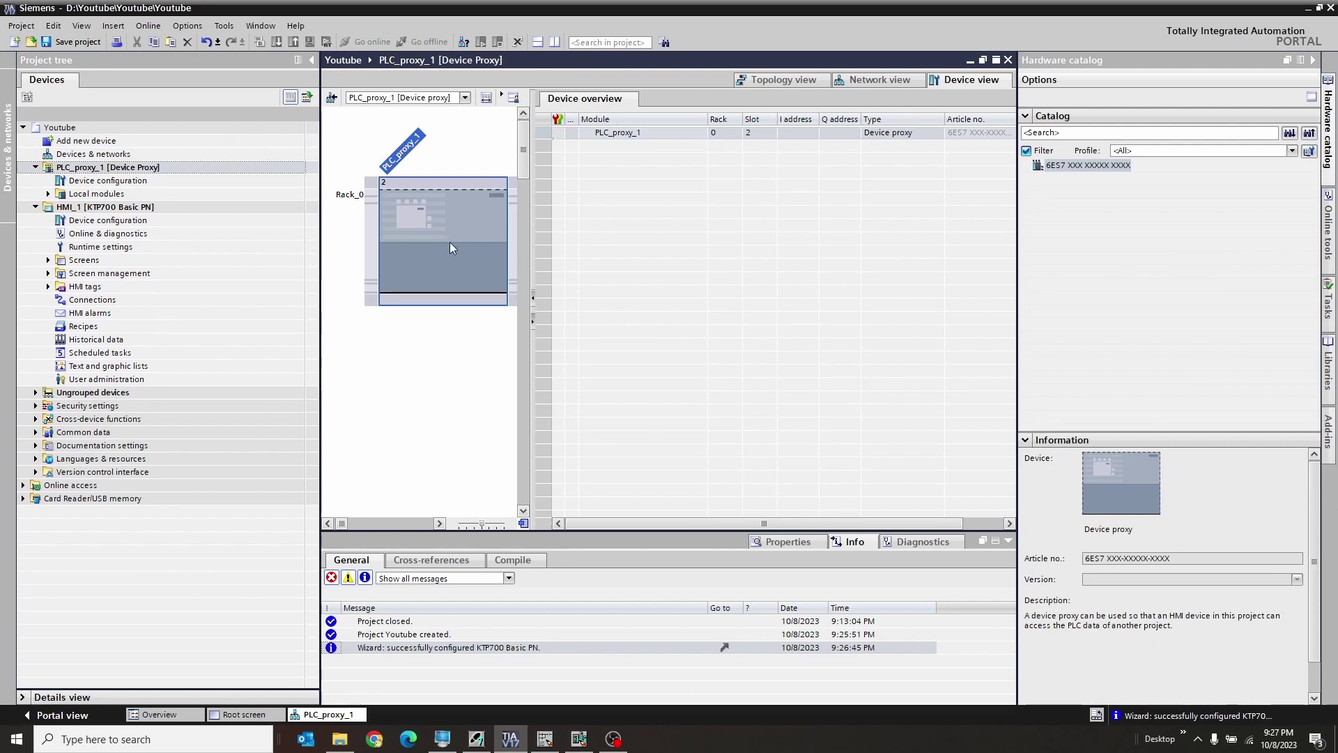
pyautogui.rightClick(121, 171)
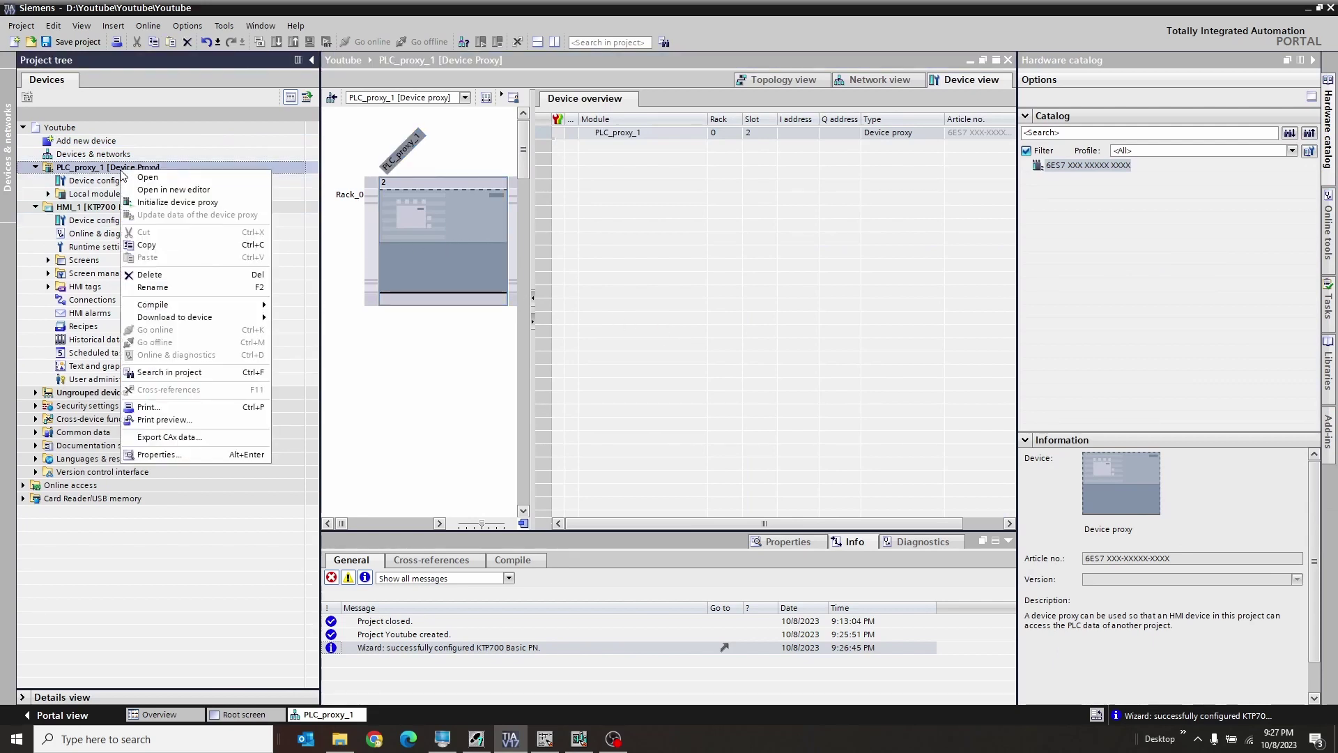
# Initialize PLC_proxy_1 from S7Proj\youtube\youtube.s7p, including blocks and PLC tags.
pyautogui.click(225, 207)
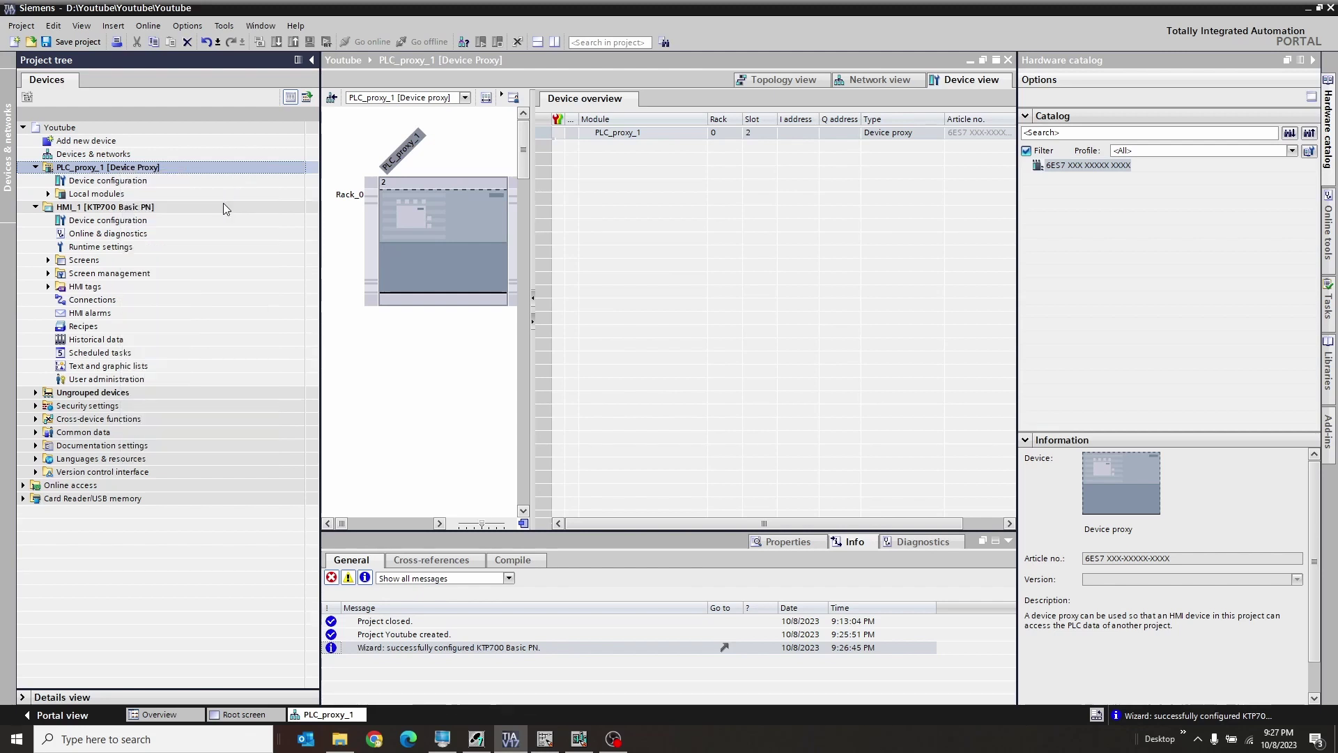
pyautogui.click(332, 59)
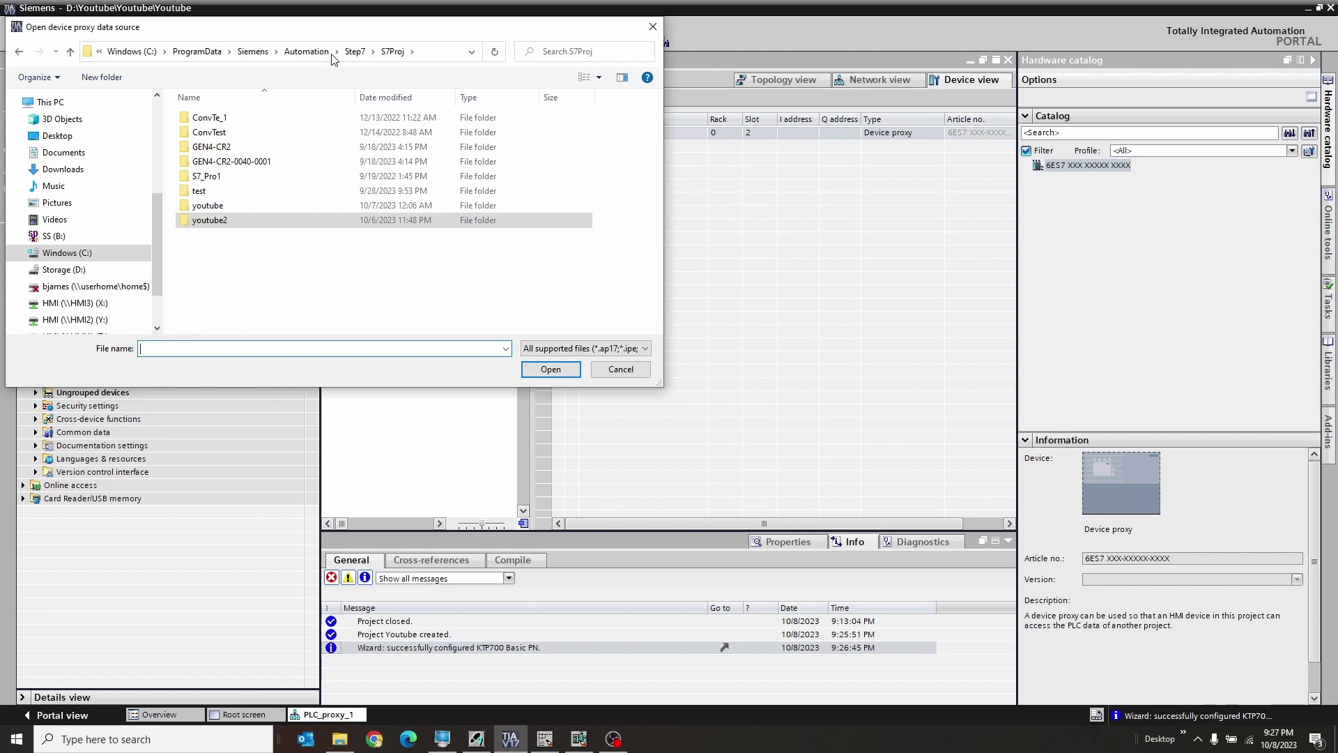
pyautogui.doubleClick(254, 207)
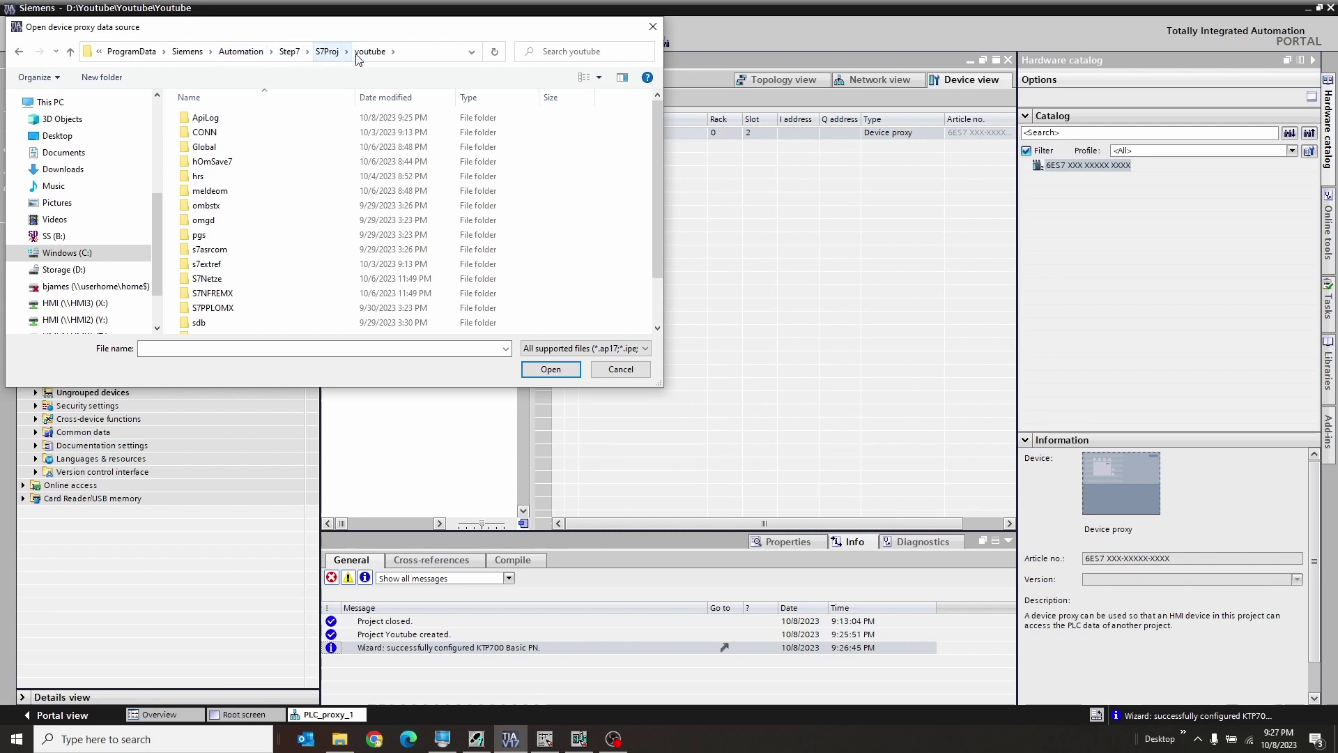
pyautogui.scroll(-2, 655, 241)
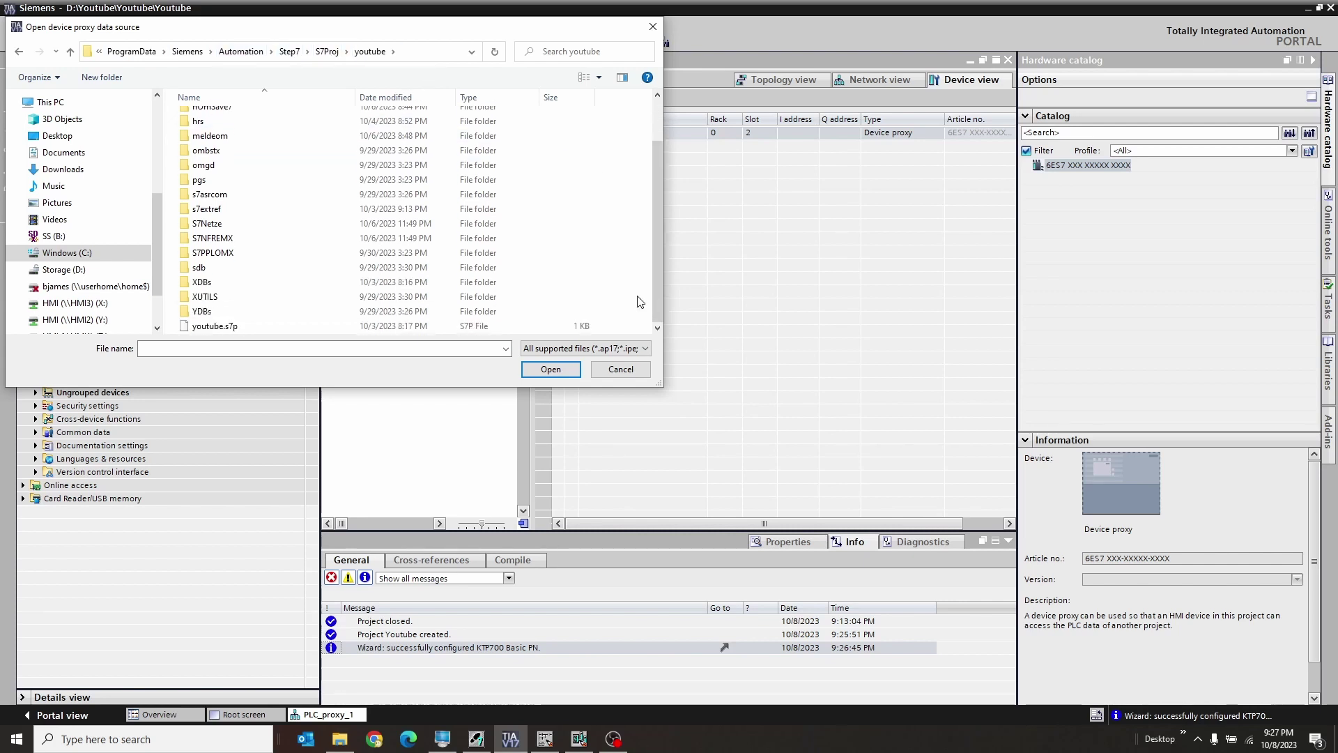
pyautogui.click(347, 325)
pyautogui.click(550, 369)
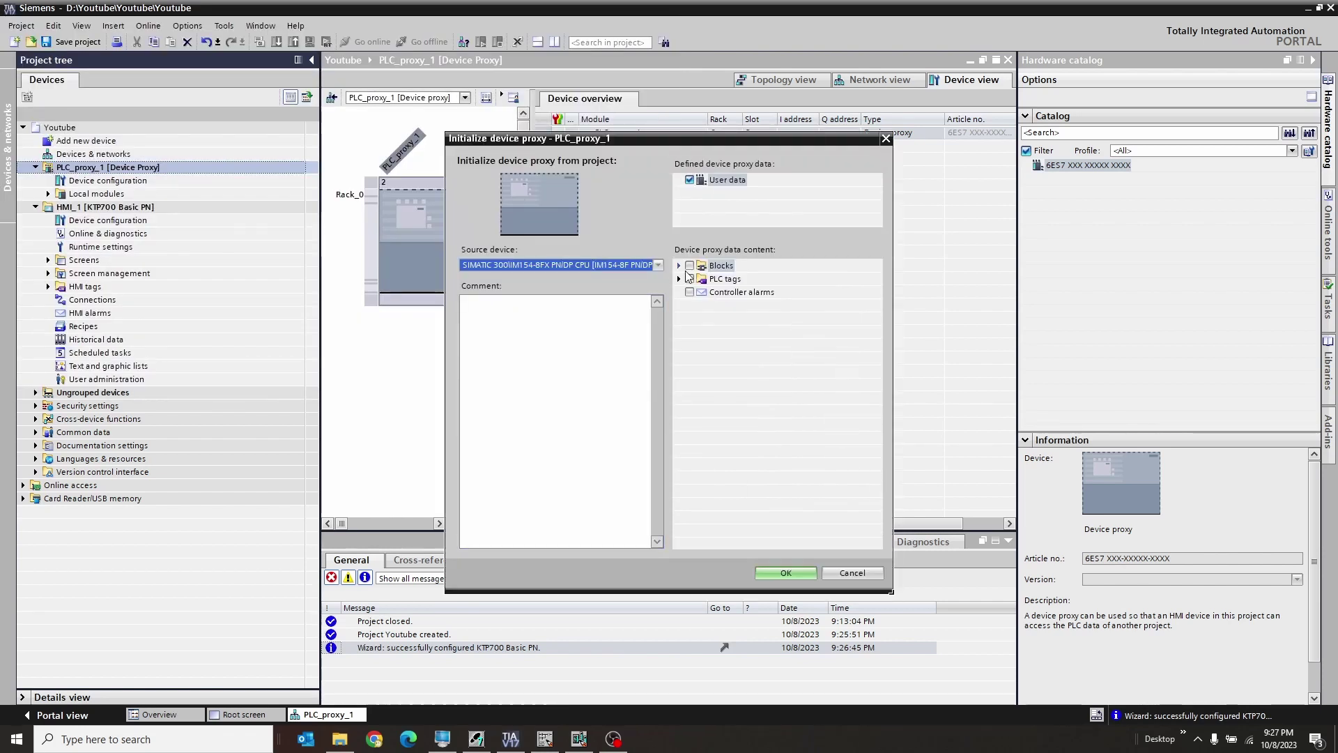
pyautogui.click(690, 279)
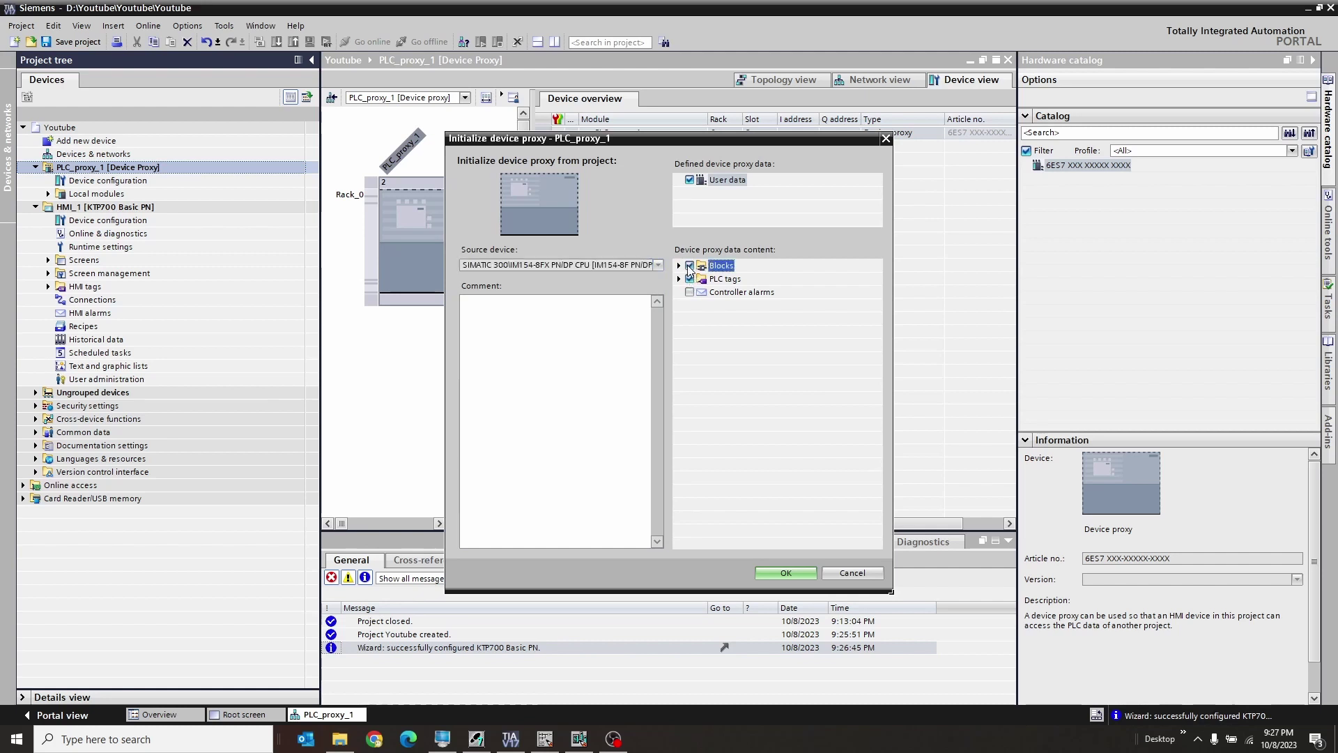
pyautogui.click(786, 572)
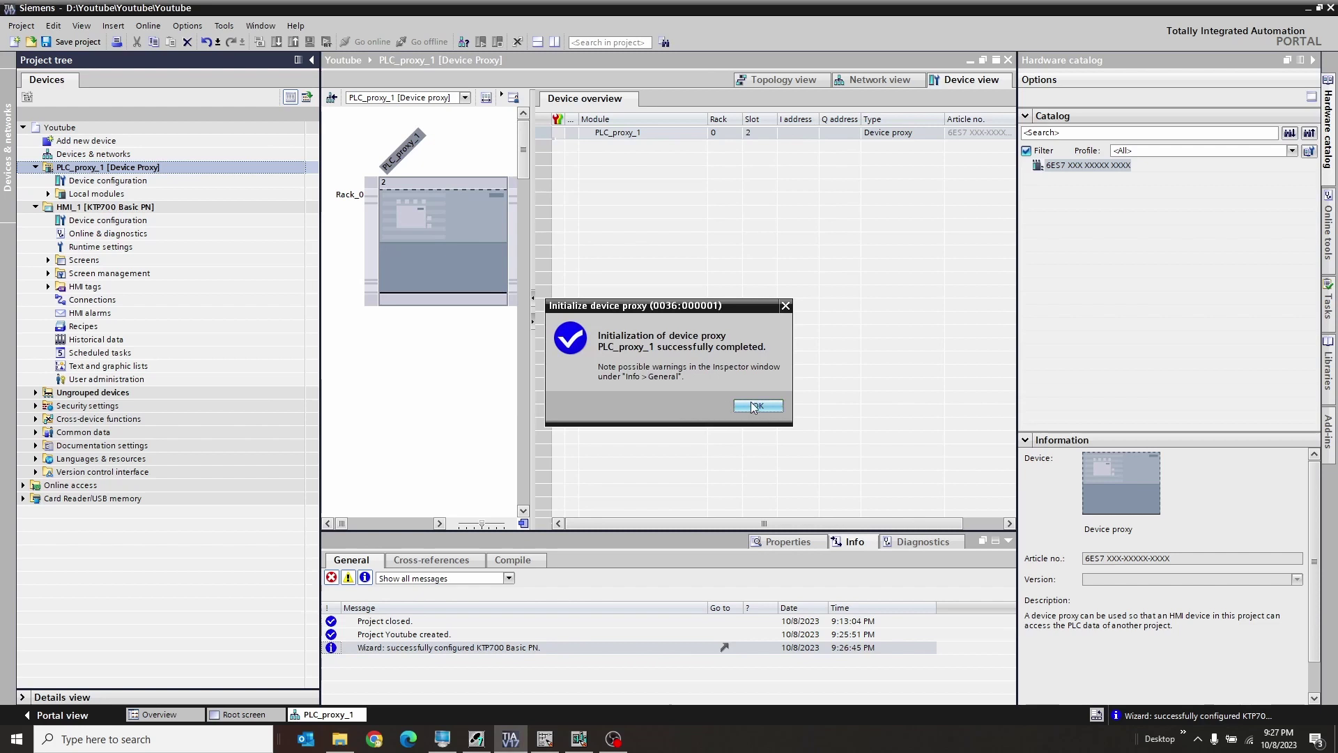
pyautogui.click(748, 407)
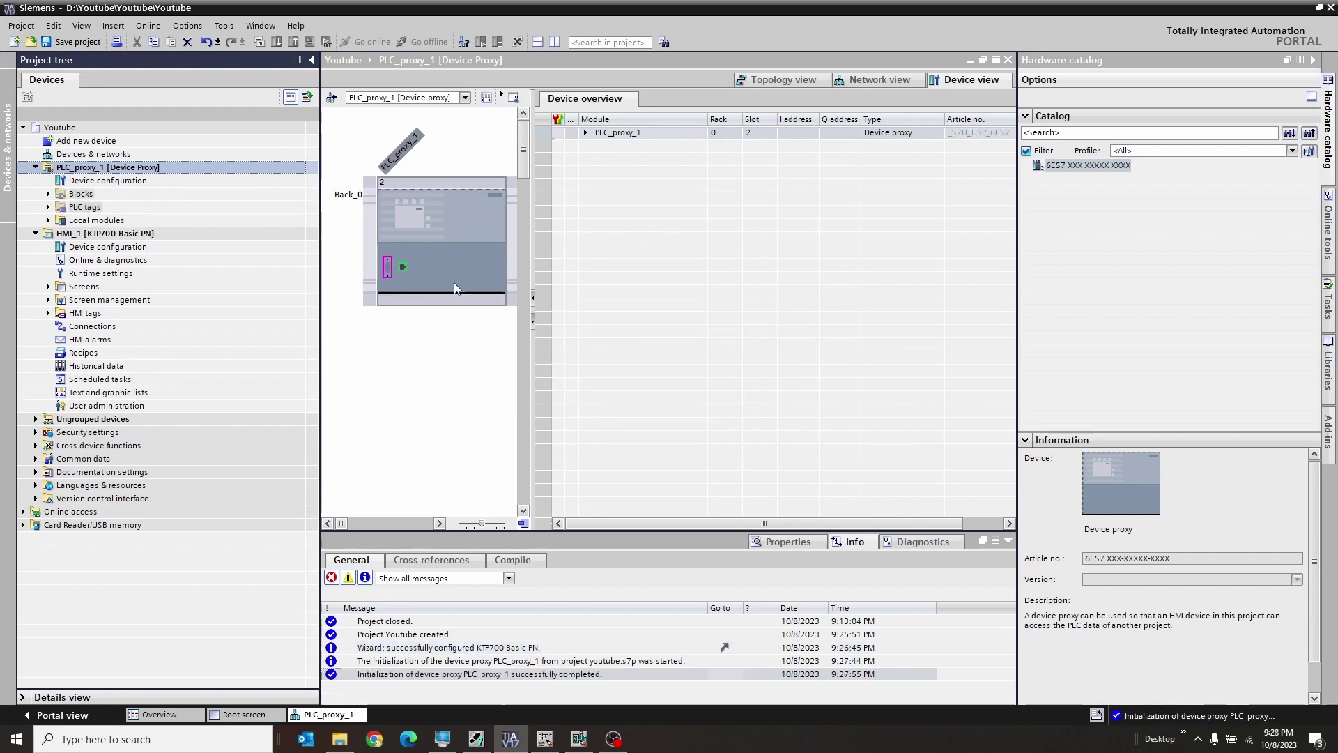
# Check the proxy's Symbols [15] tag table and DB548/DB549 blocks, then return to the Root screen.
pyautogui.click(48, 207)
pyautogui.click(78, 221)
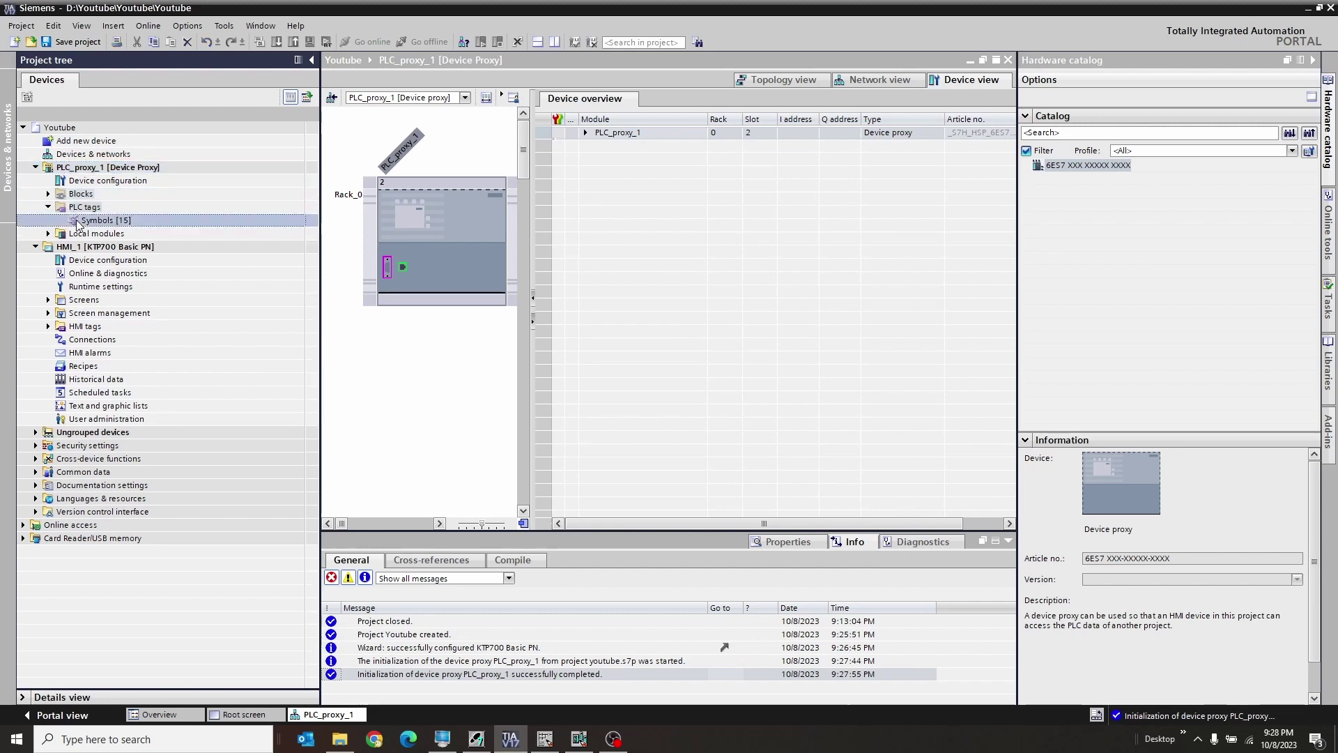
pyautogui.click(48, 193)
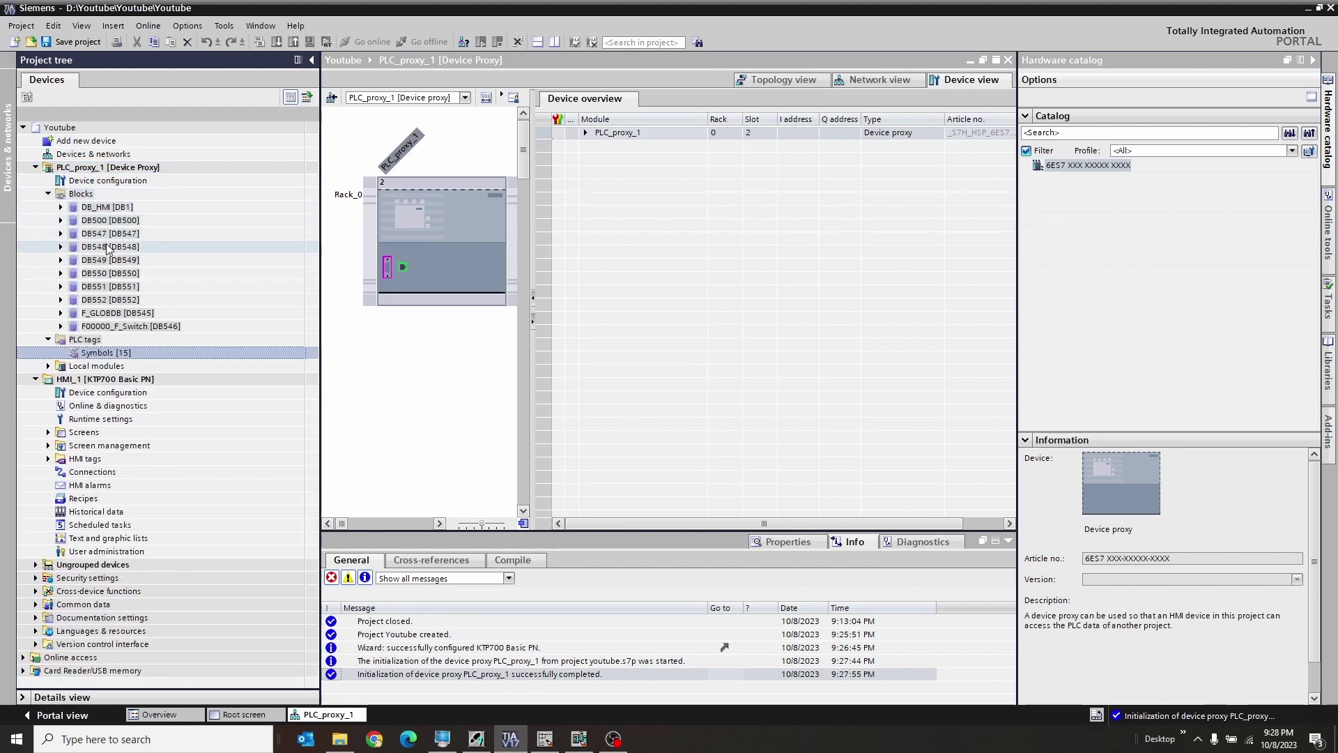
pyautogui.doubleClick(108, 247)
pyautogui.doubleClick(89, 260)
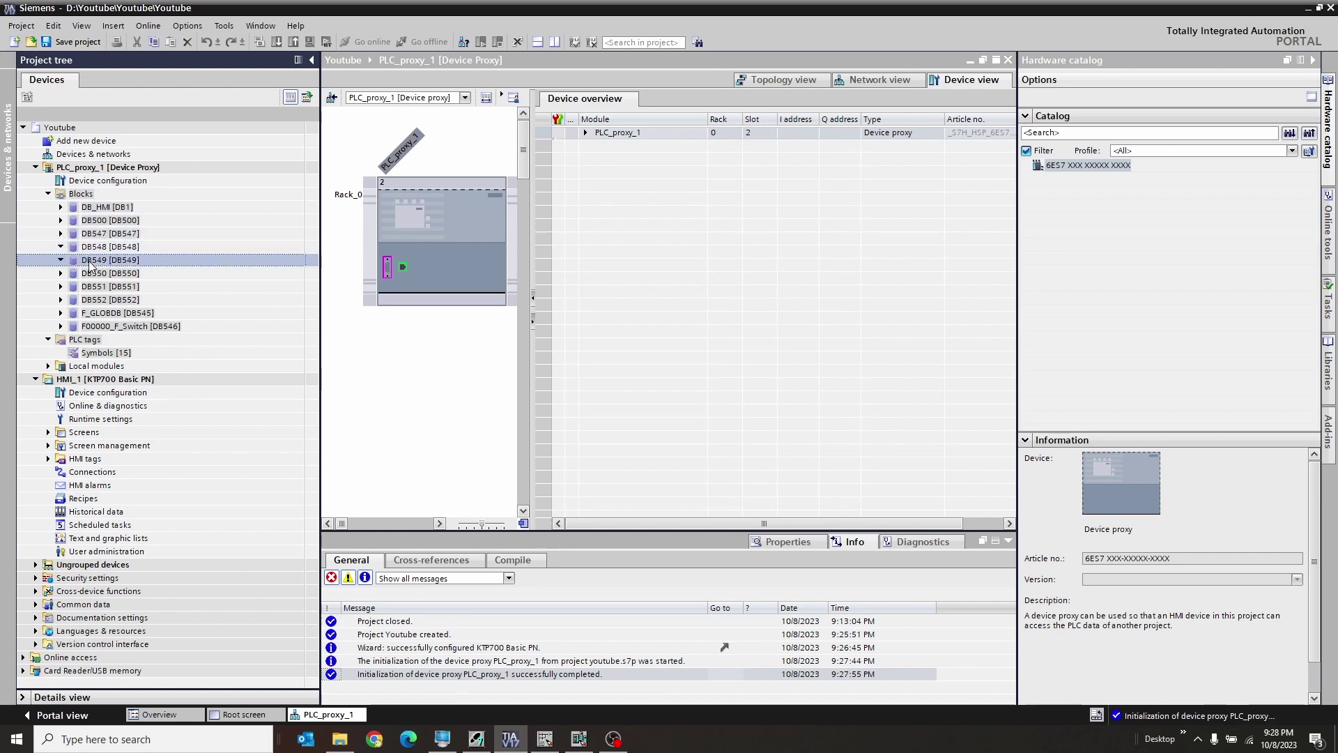
pyautogui.click(48, 194)
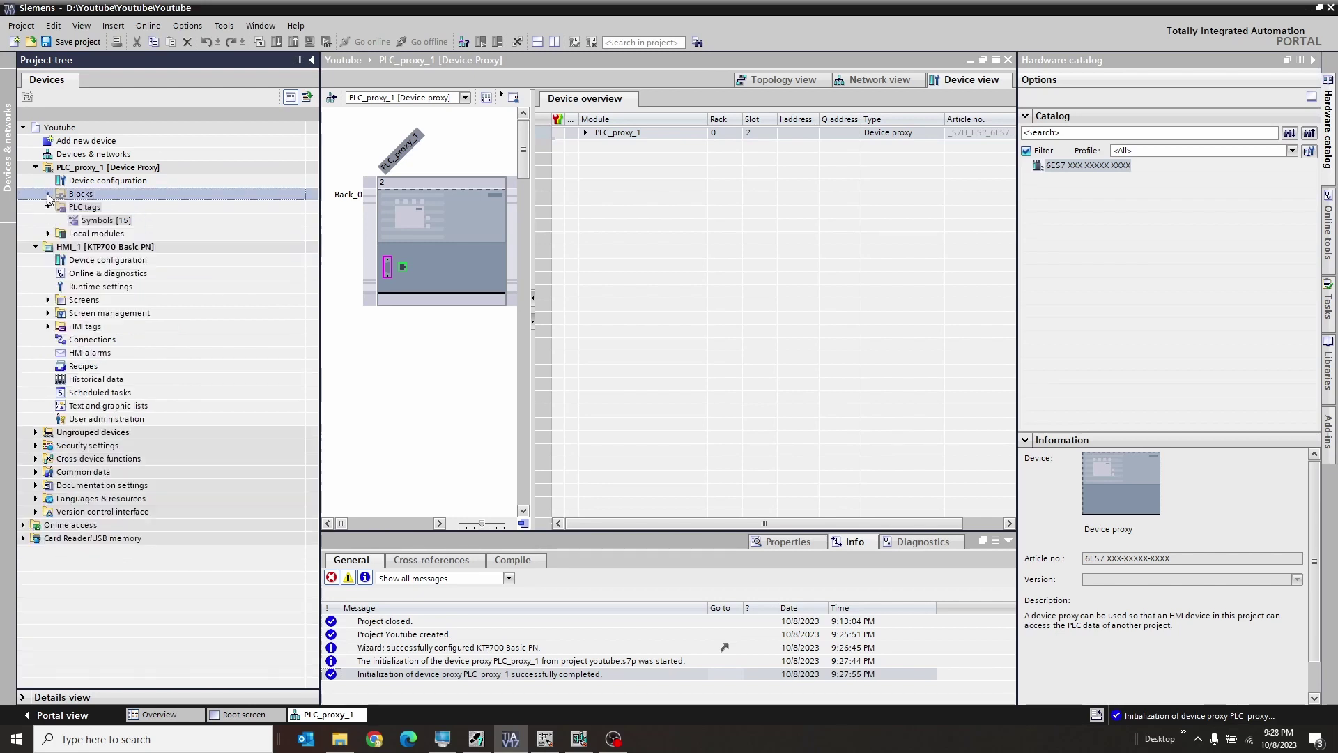
pyautogui.click(59, 302)
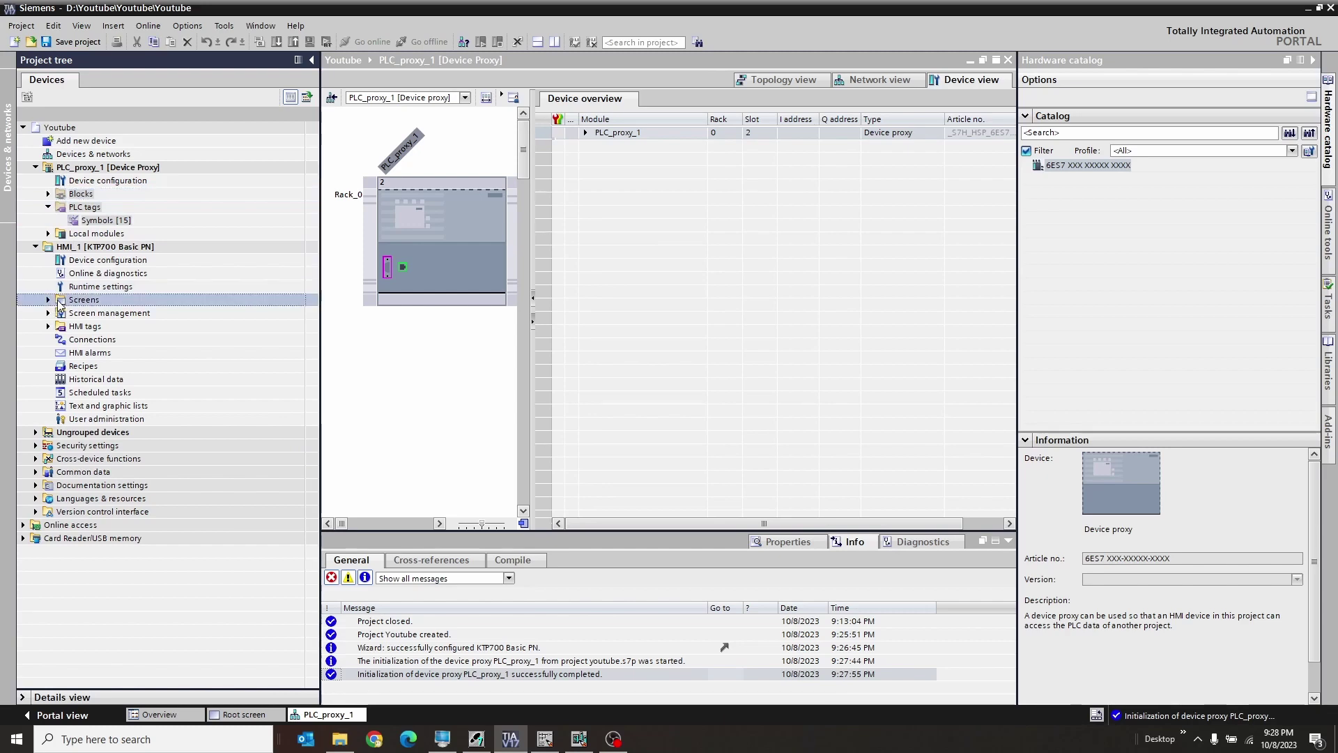
pyautogui.click(216, 714)
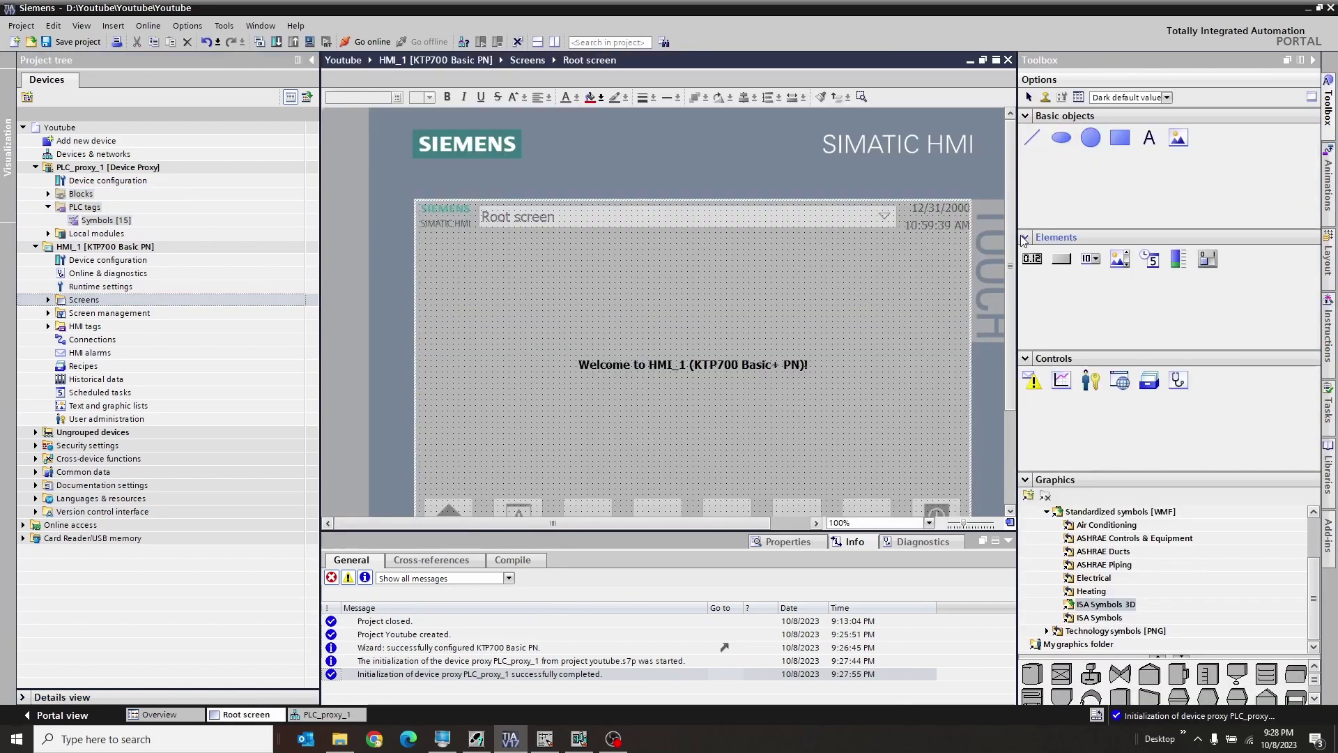
# Draw a button labelled 'Light' above the welcome text on the Root screen.
pyautogui.click(1063, 263)
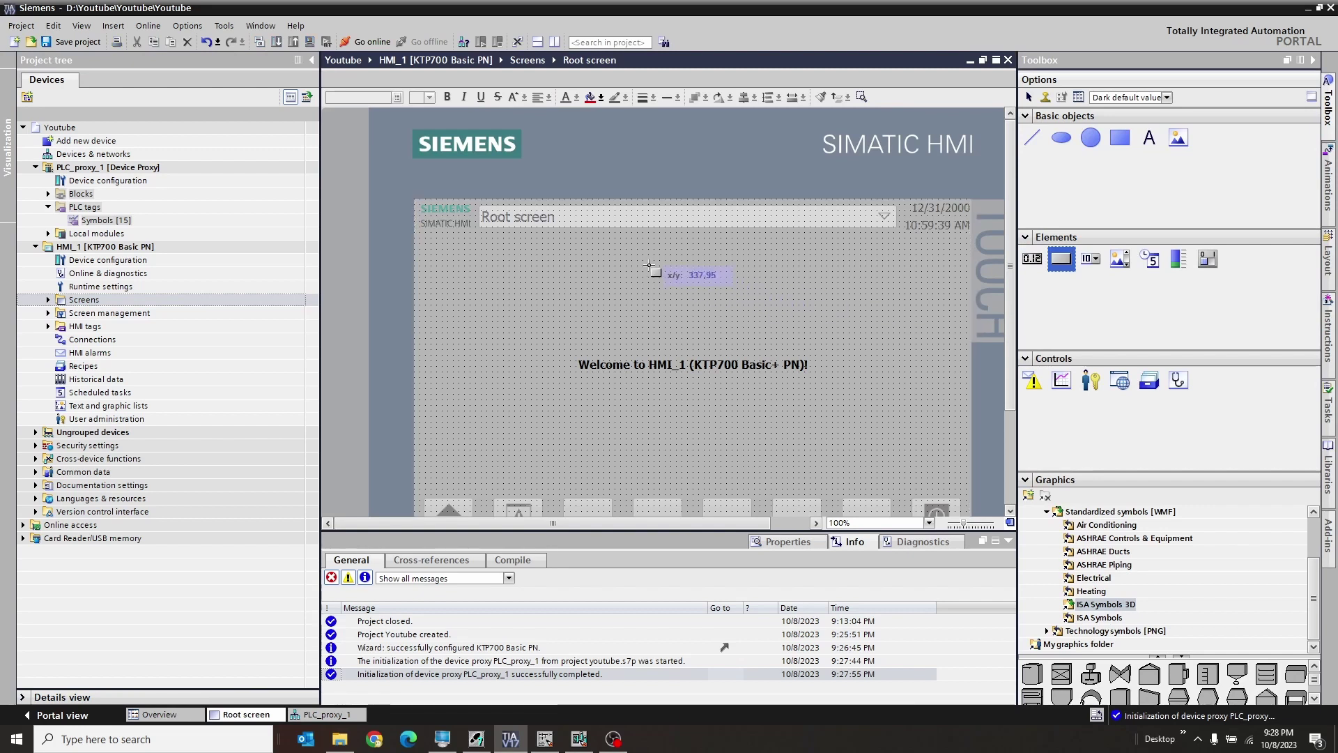
pyautogui.moveTo(582, 255); pyautogui.dragTo(719, 325)
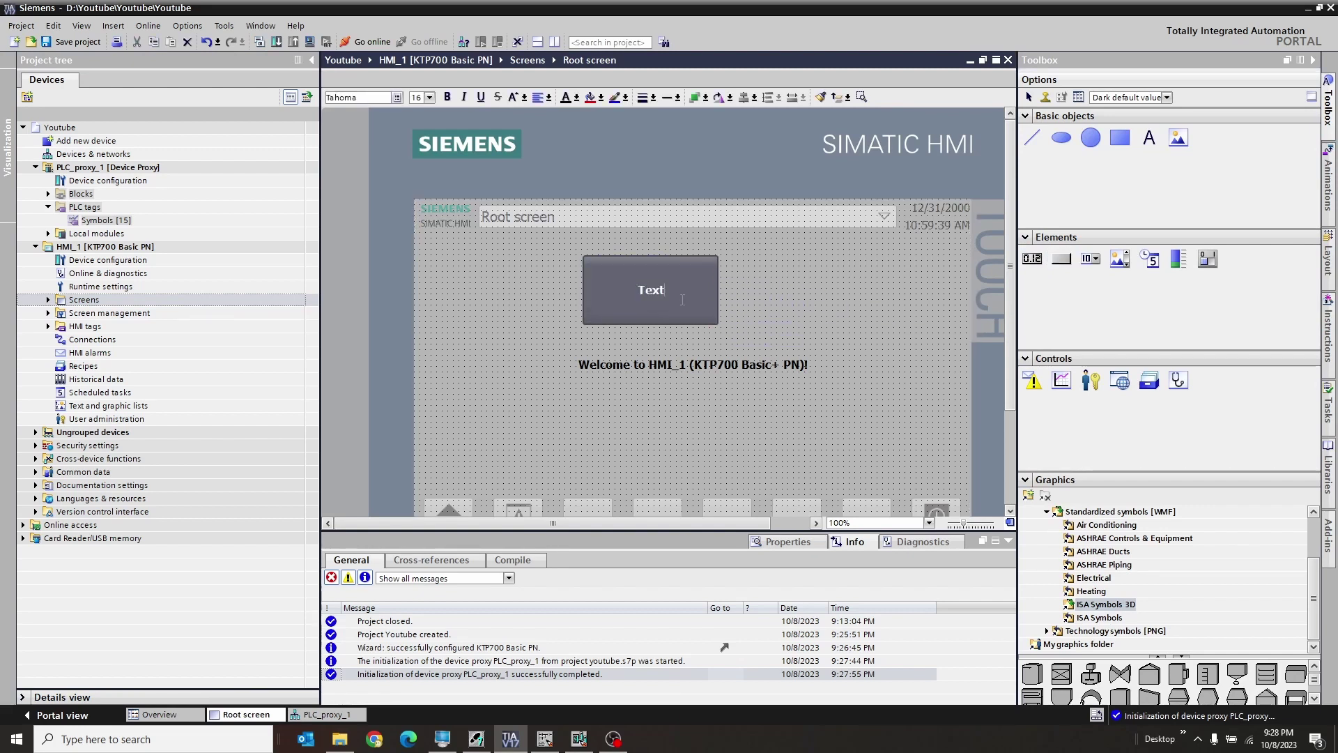
pyautogui.write('Light')
pyautogui.press('Return')
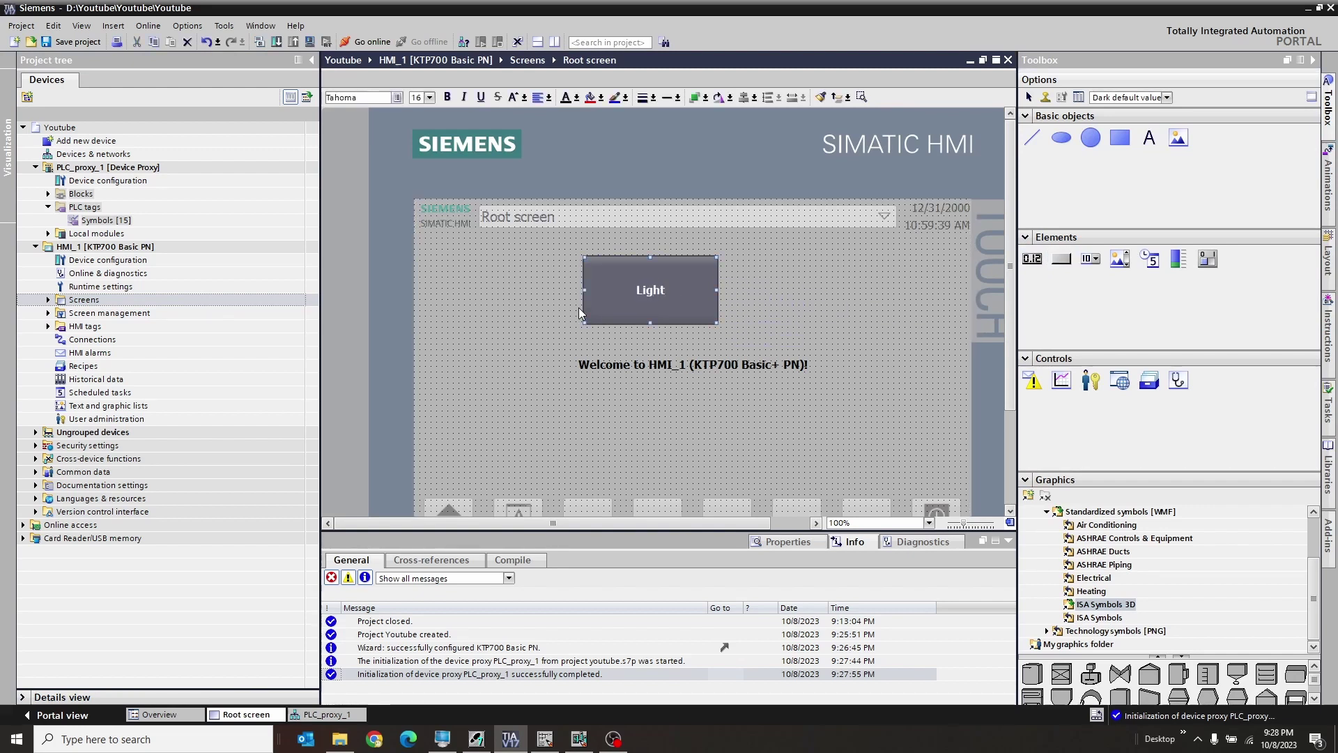
# Assign the SetBitWhileKeyPressed system function to the button's Press event.
pyautogui.click(821, 544)
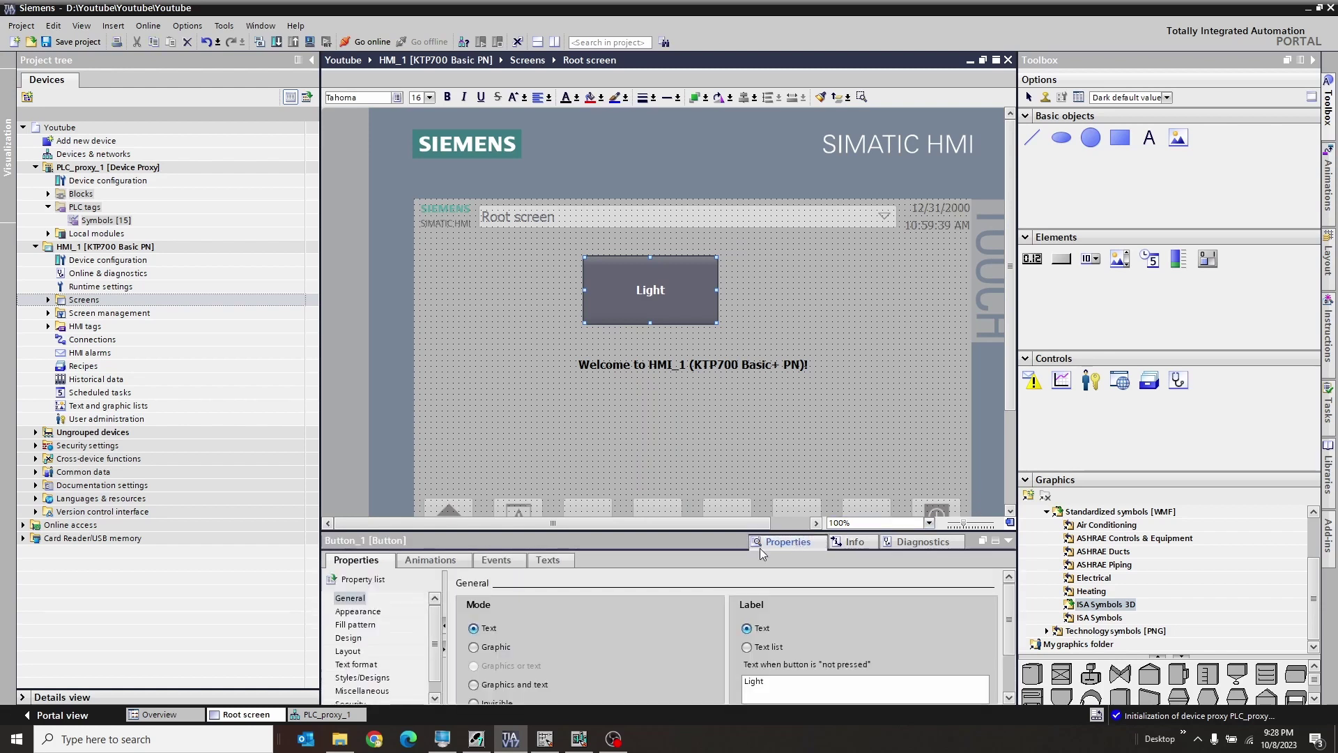
pyautogui.click(509, 562)
pyautogui.click(558, 616)
pyautogui.click(988, 611)
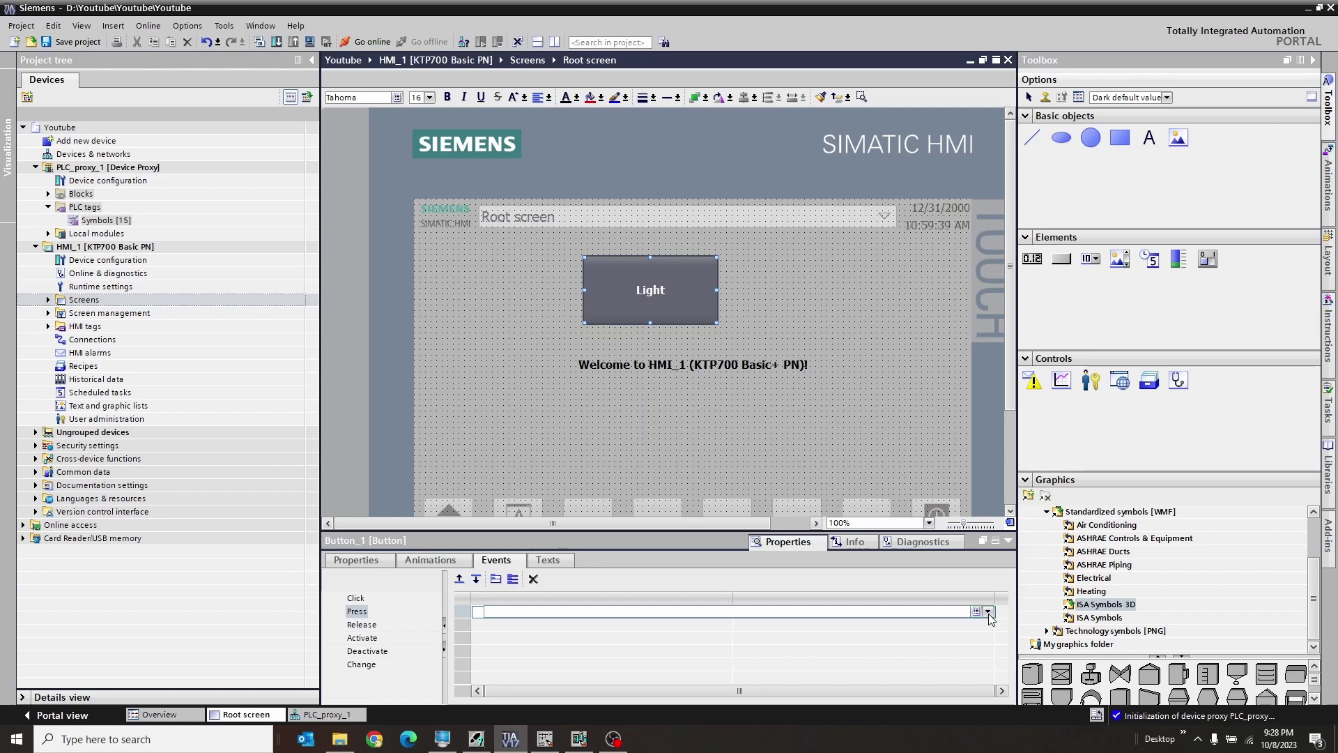
pyautogui.click(503, 505)
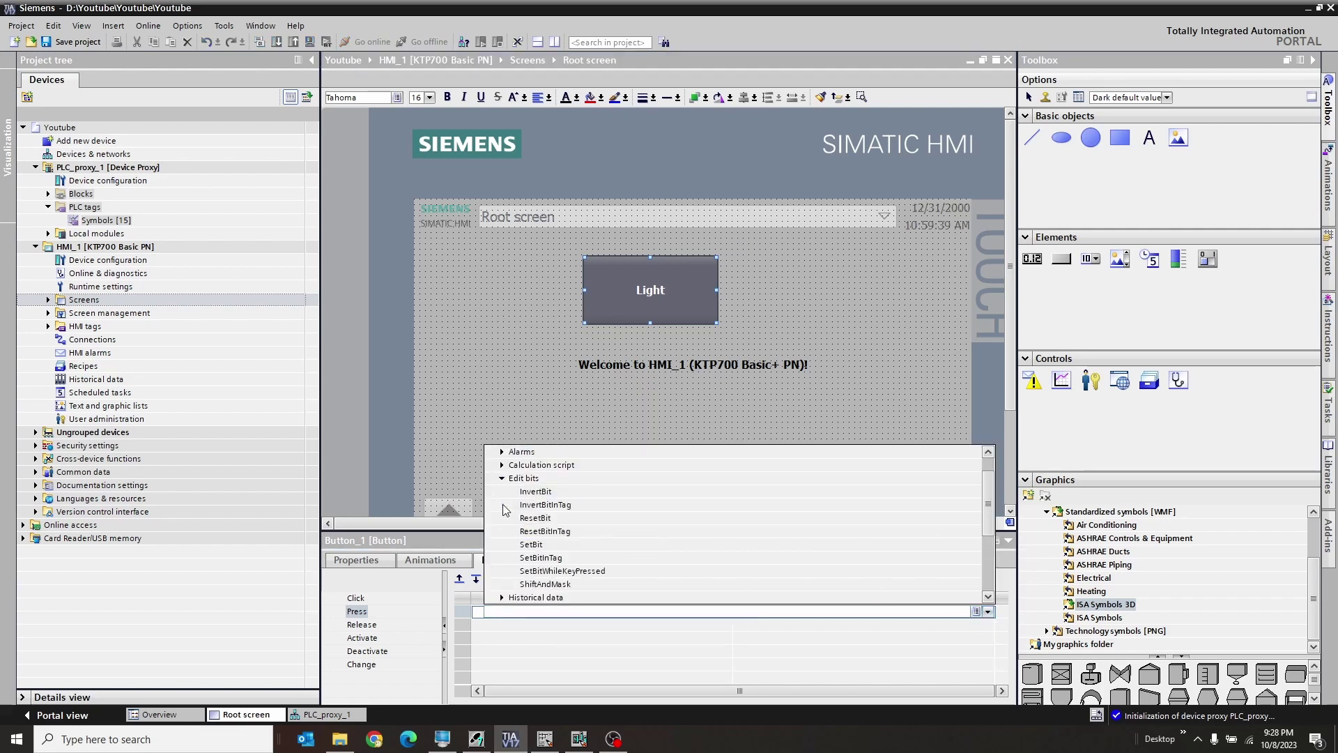
pyautogui.click(555, 571)
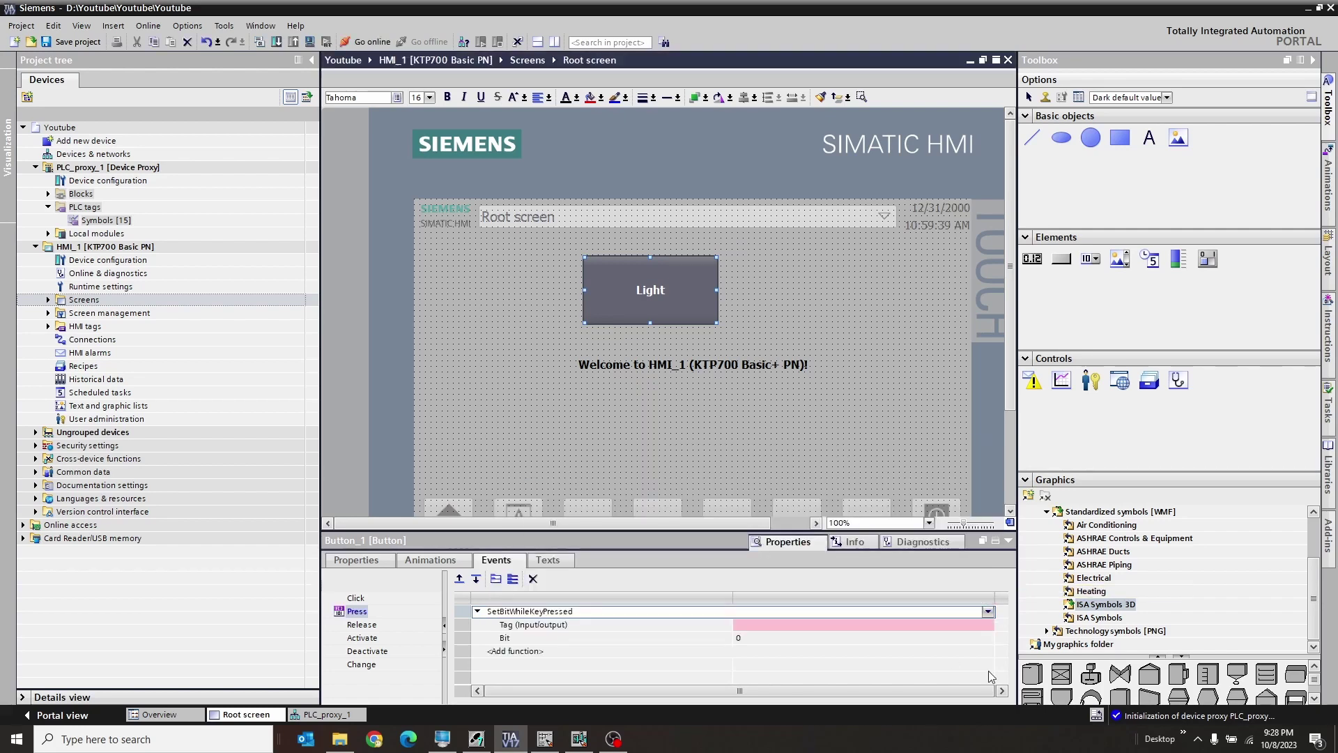
# Set the function's tag to PLC_proxy_1 DB_HMI Button.
pyautogui.click(979, 625)
pyautogui.click(989, 625)
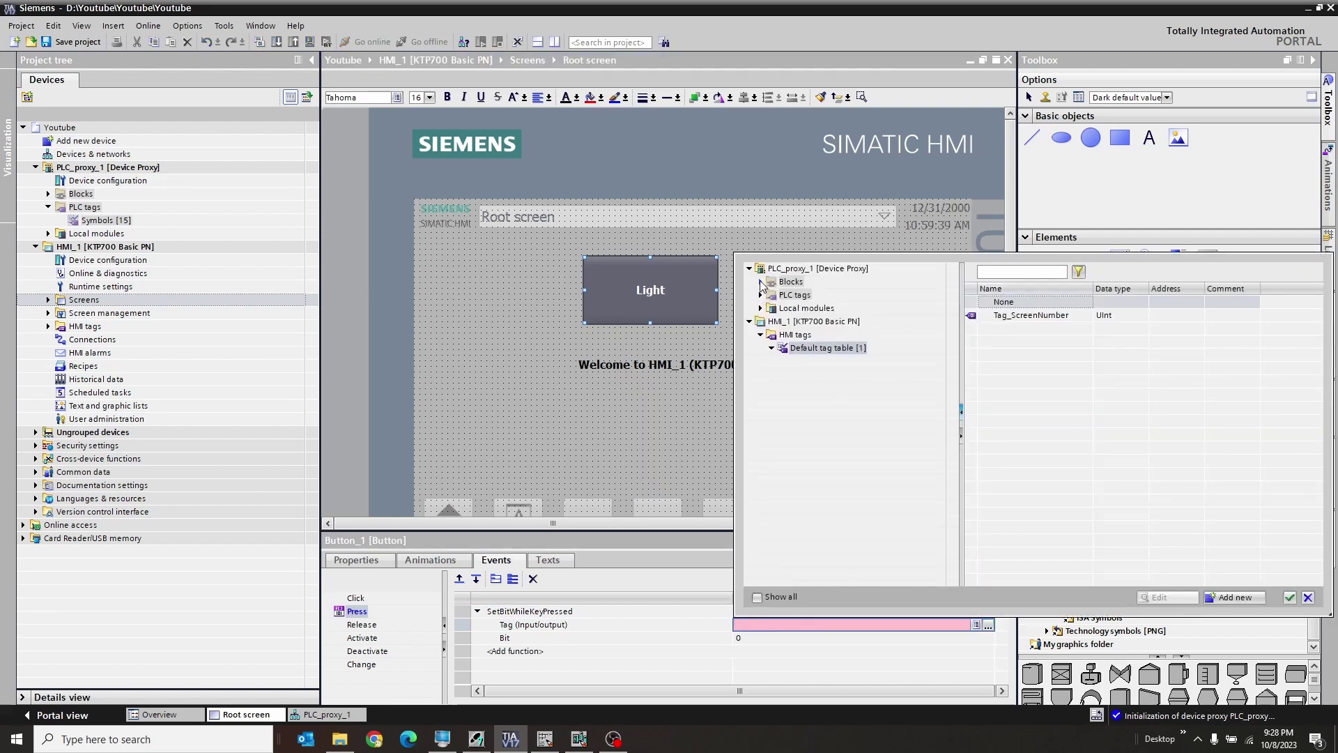
pyautogui.click(760, 282)
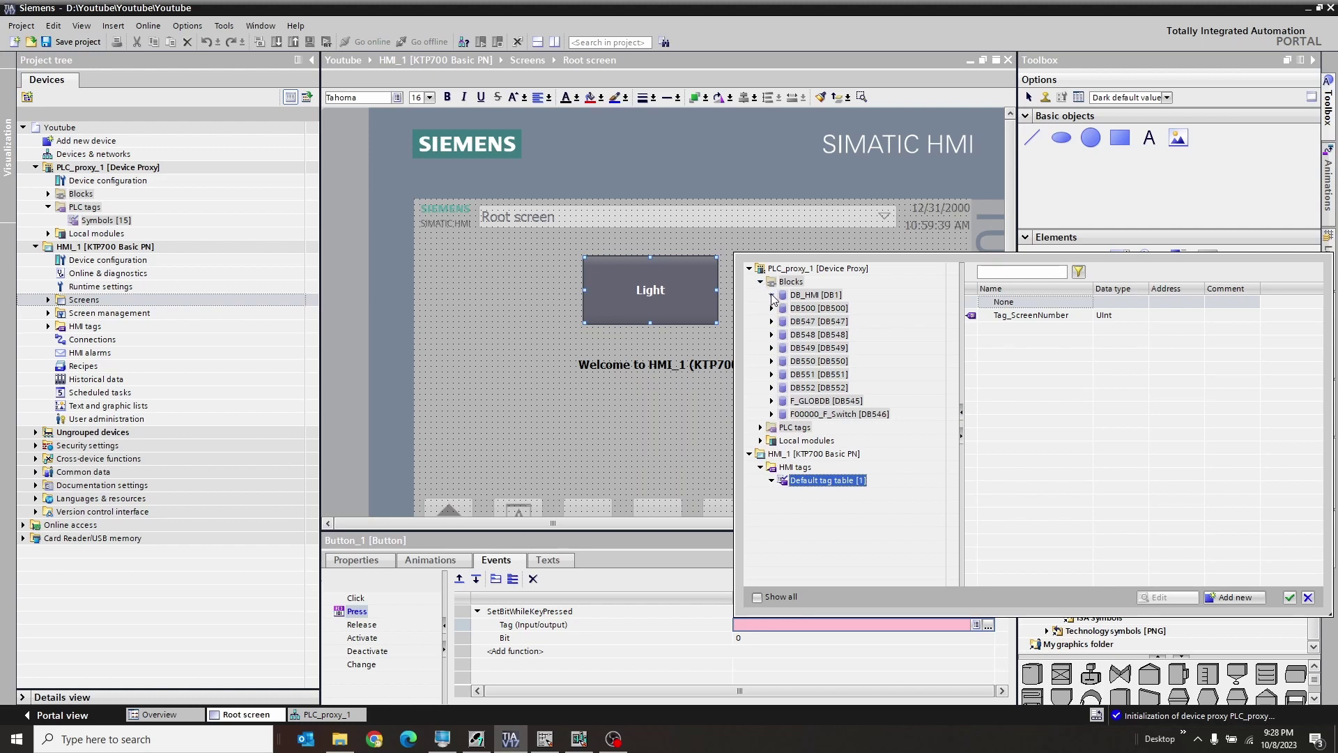
pyautogui.click(796, 296)
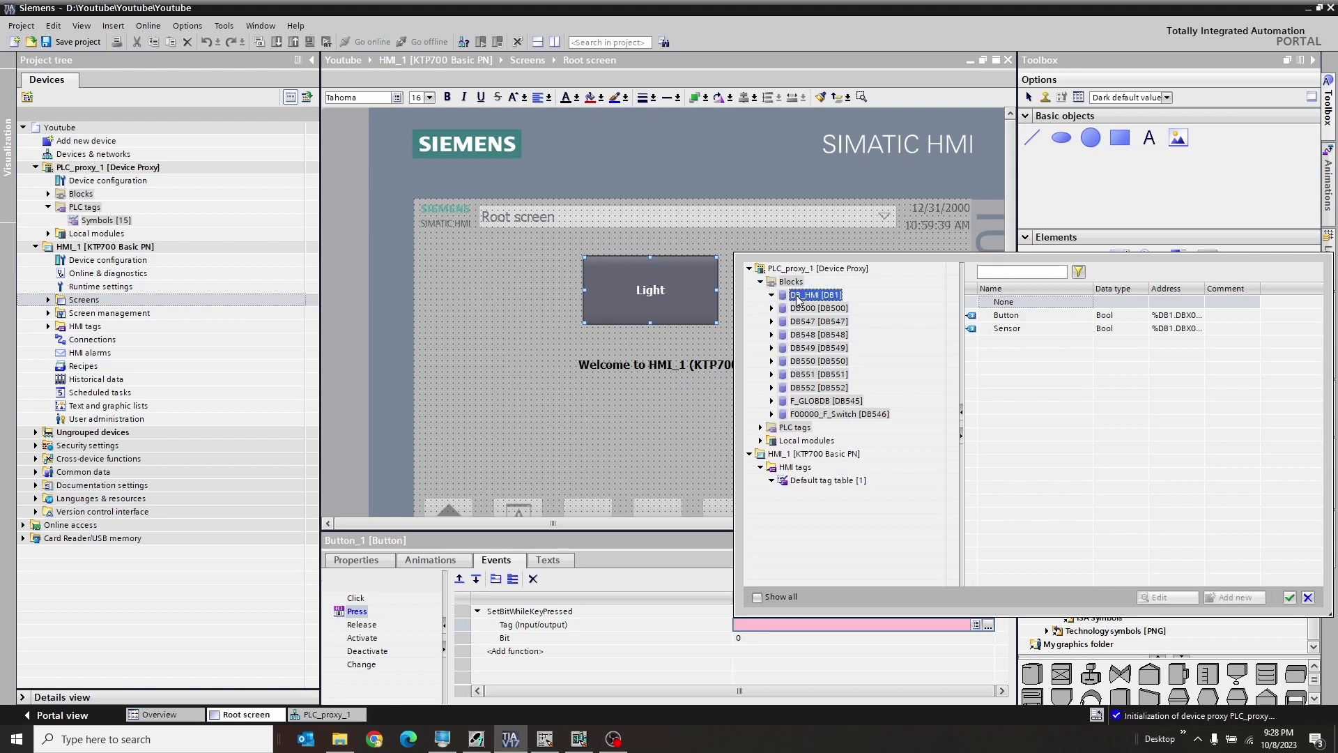
pyautogui.click(1031, 318)
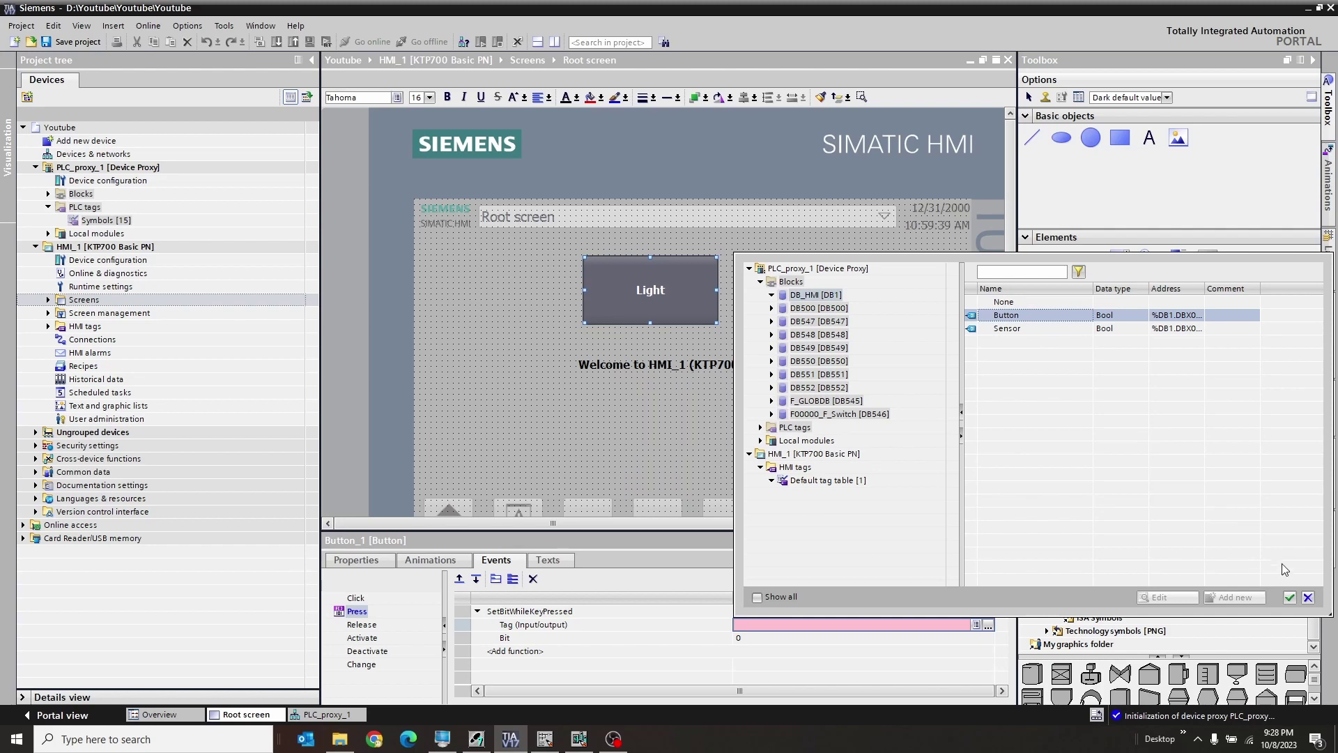
pyautogui.click(1290, 597)
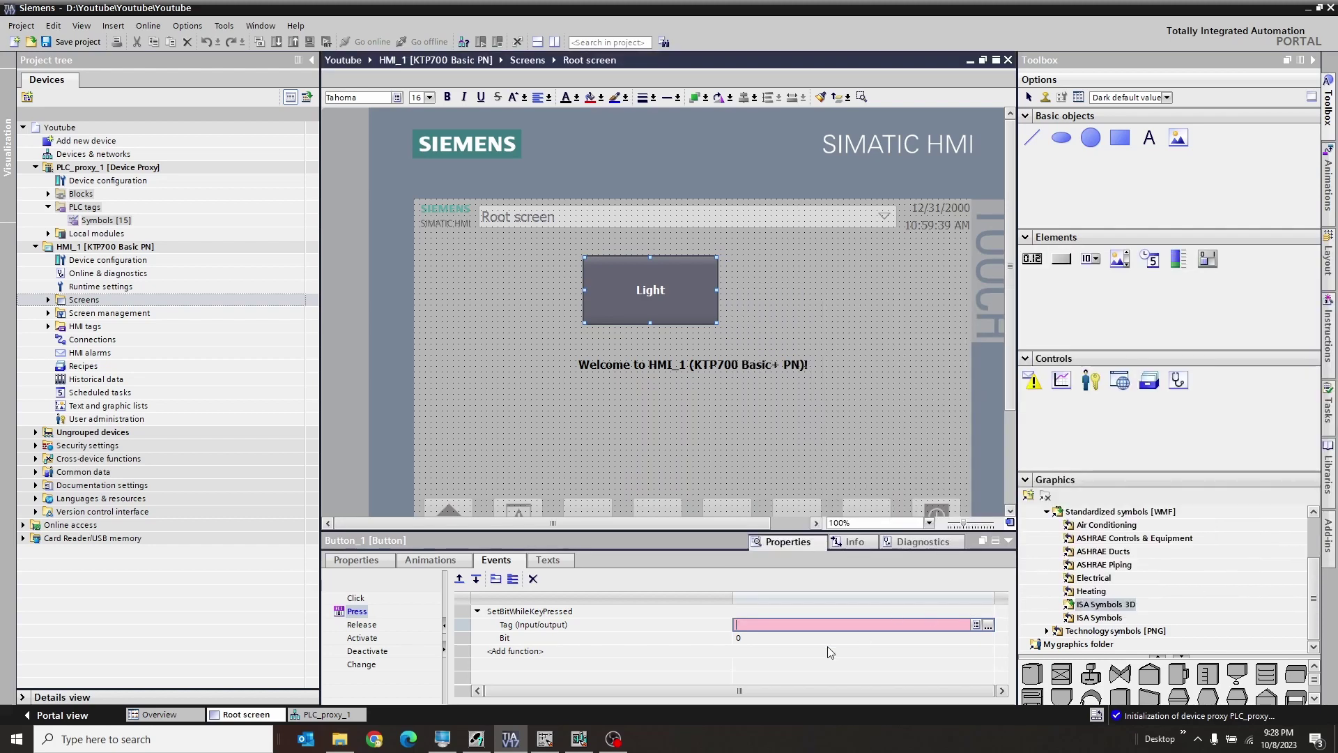
pyautogui.click(830, 652)
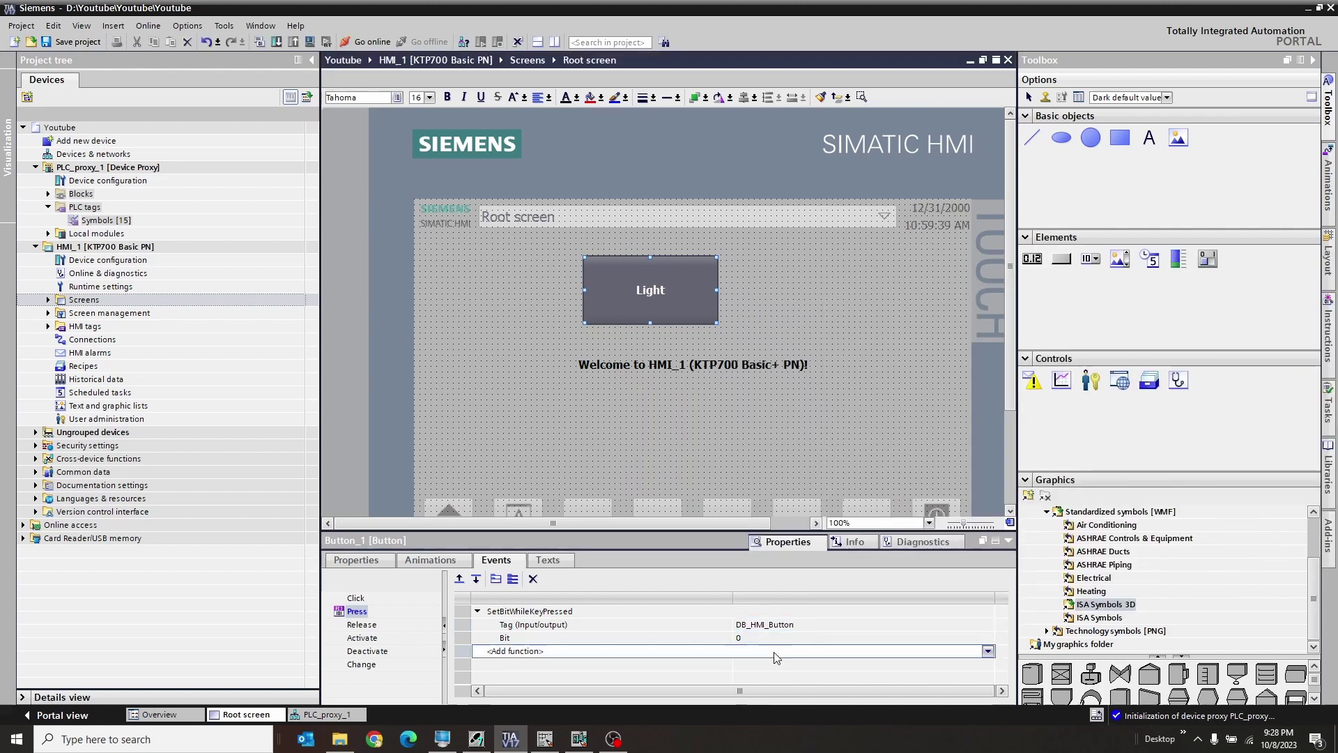
pyautogui.click(775, 315)
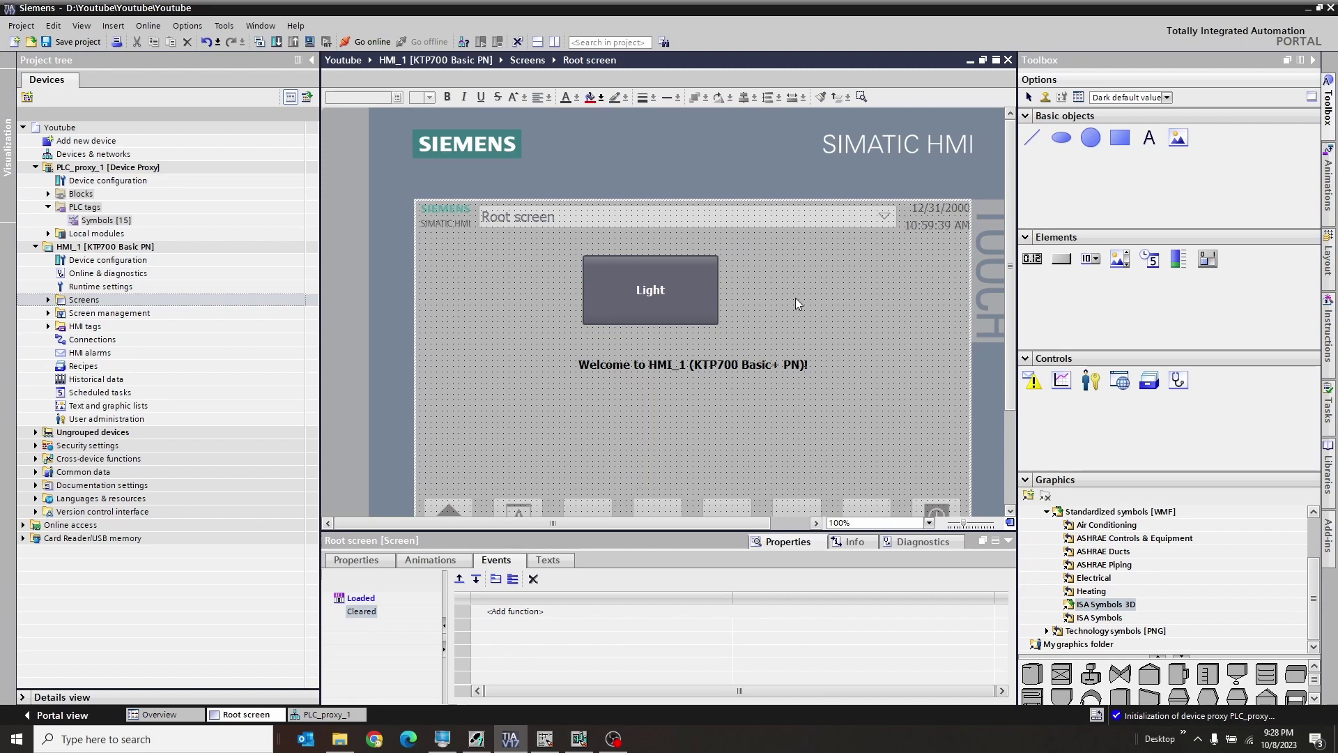
# Draw a circle right of the Light button and give it an Appearance display animation.
pyautogui.click(1091, 138)
pyautogui.moveTo(774, 263); pyautogui.dragTo(883, 341)
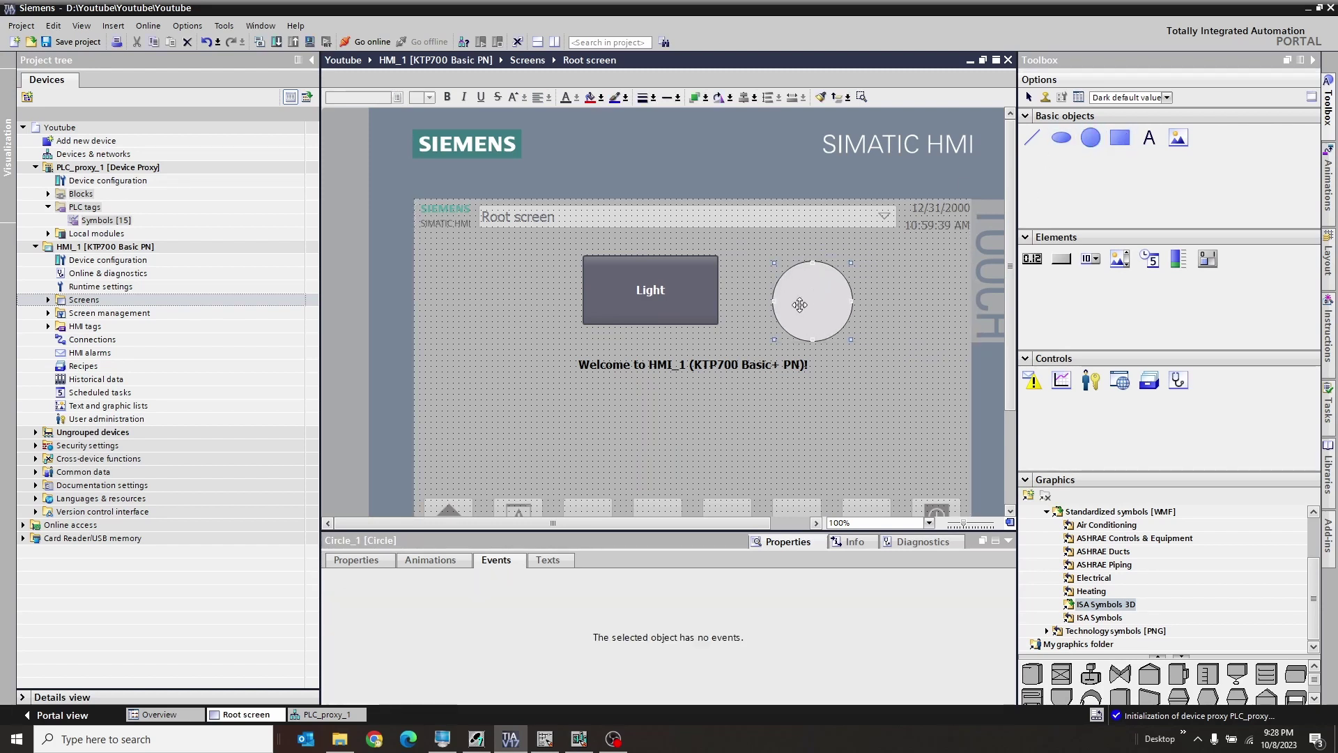
pyautogui.click(431, 560)
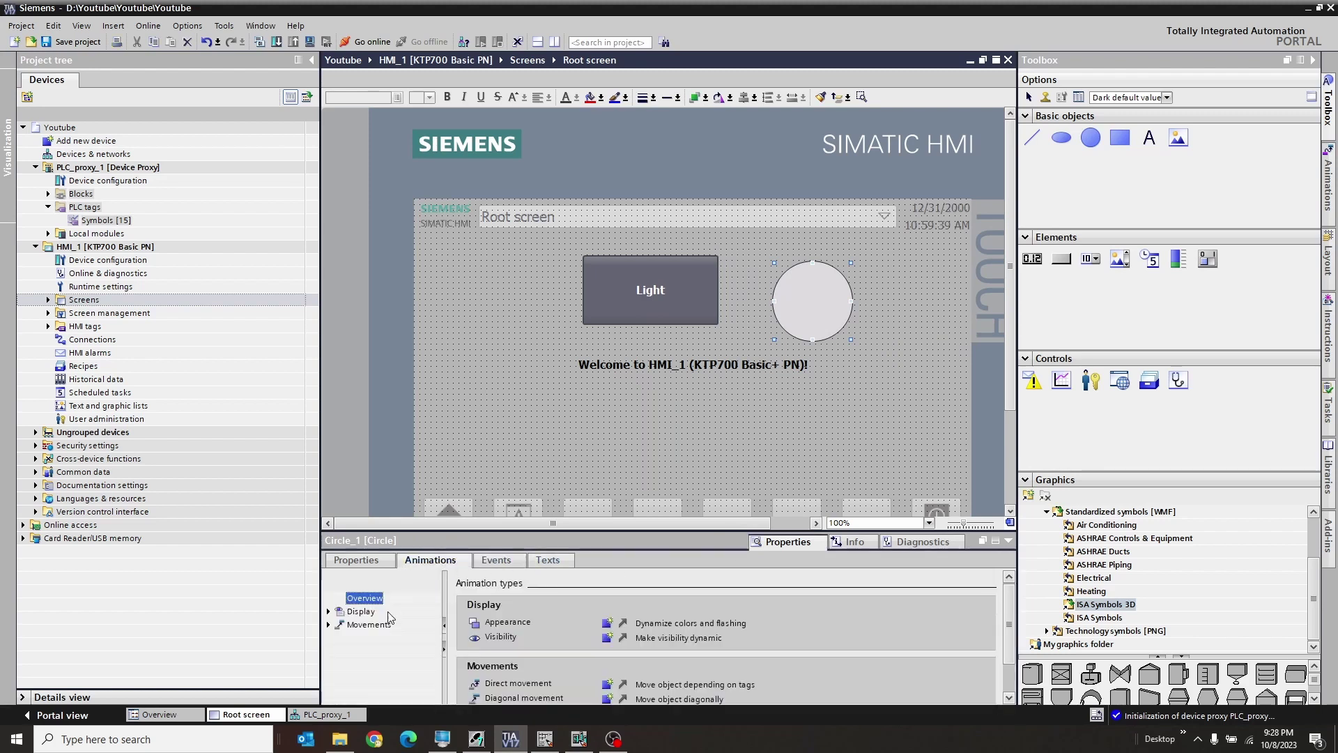
pyautogui.click(329, 612)
pyautogui.doubleClick(364, 624)
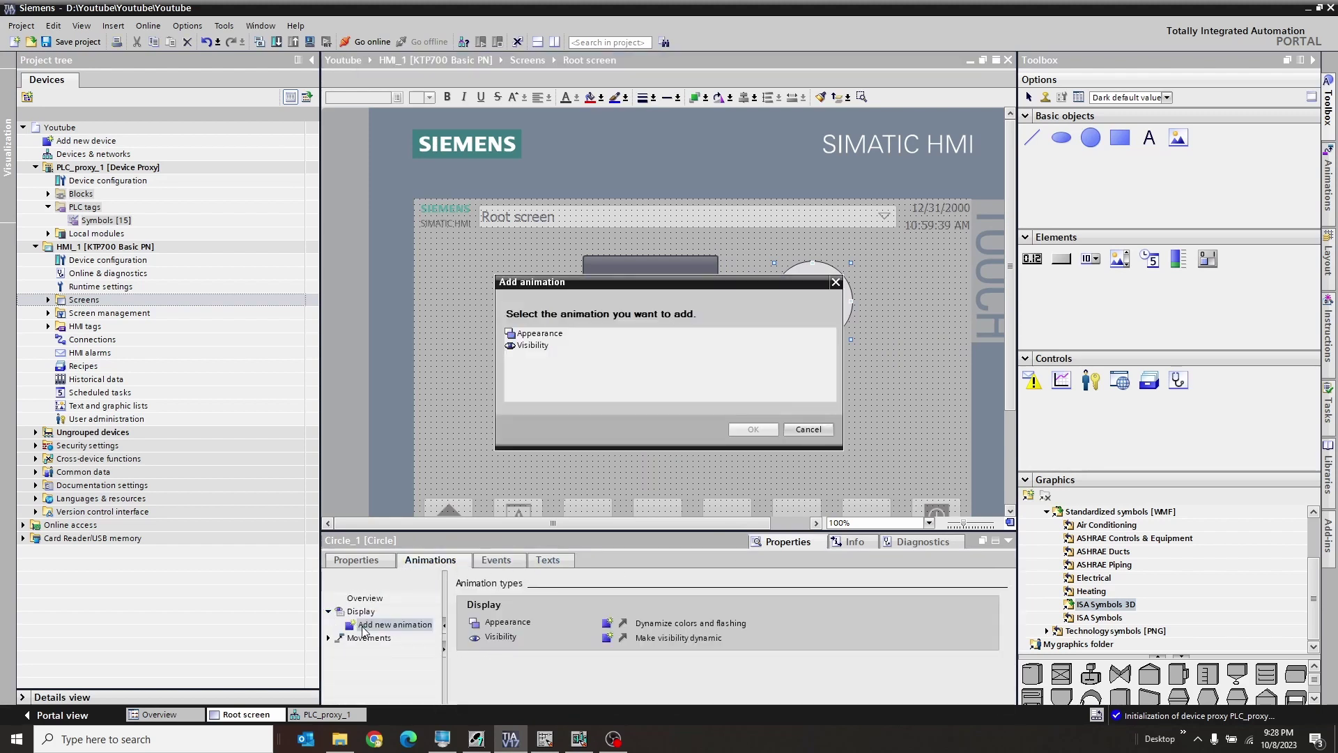
pyautogui.click(520, 335)
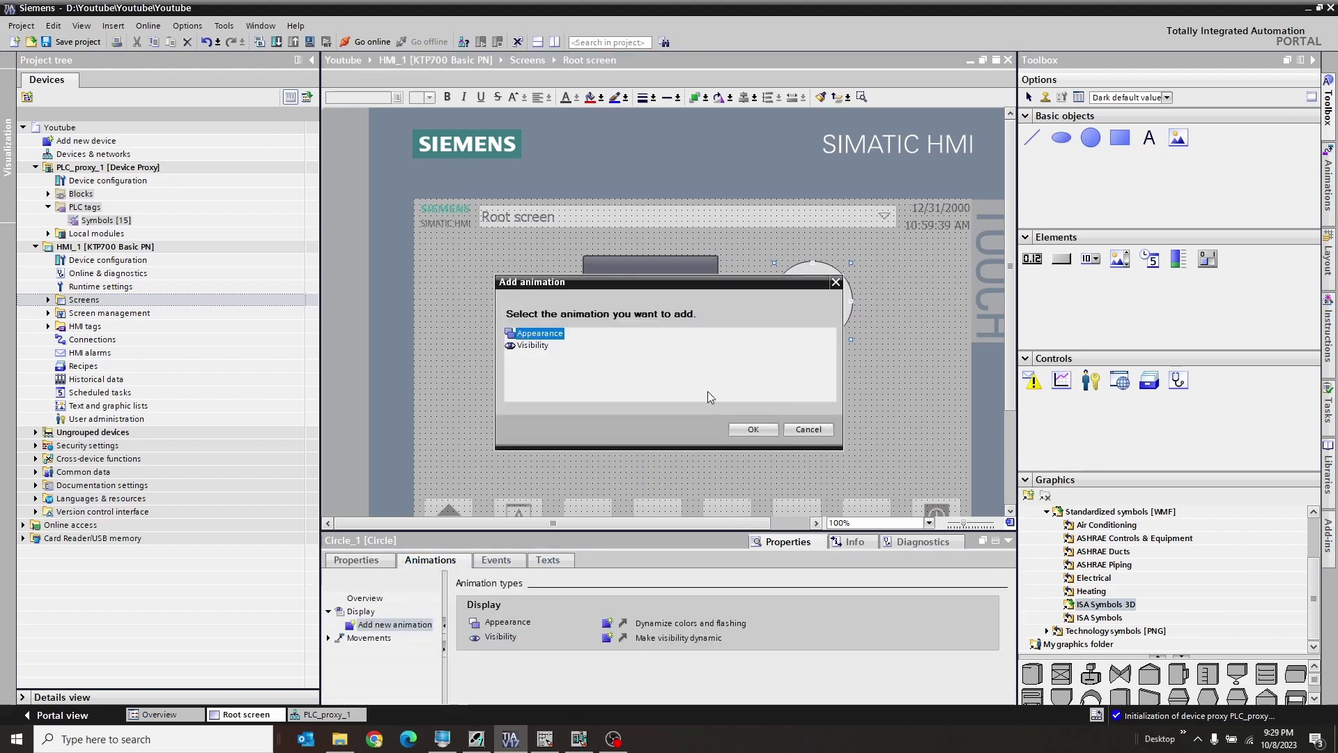
pyautogui.click(753, 430)
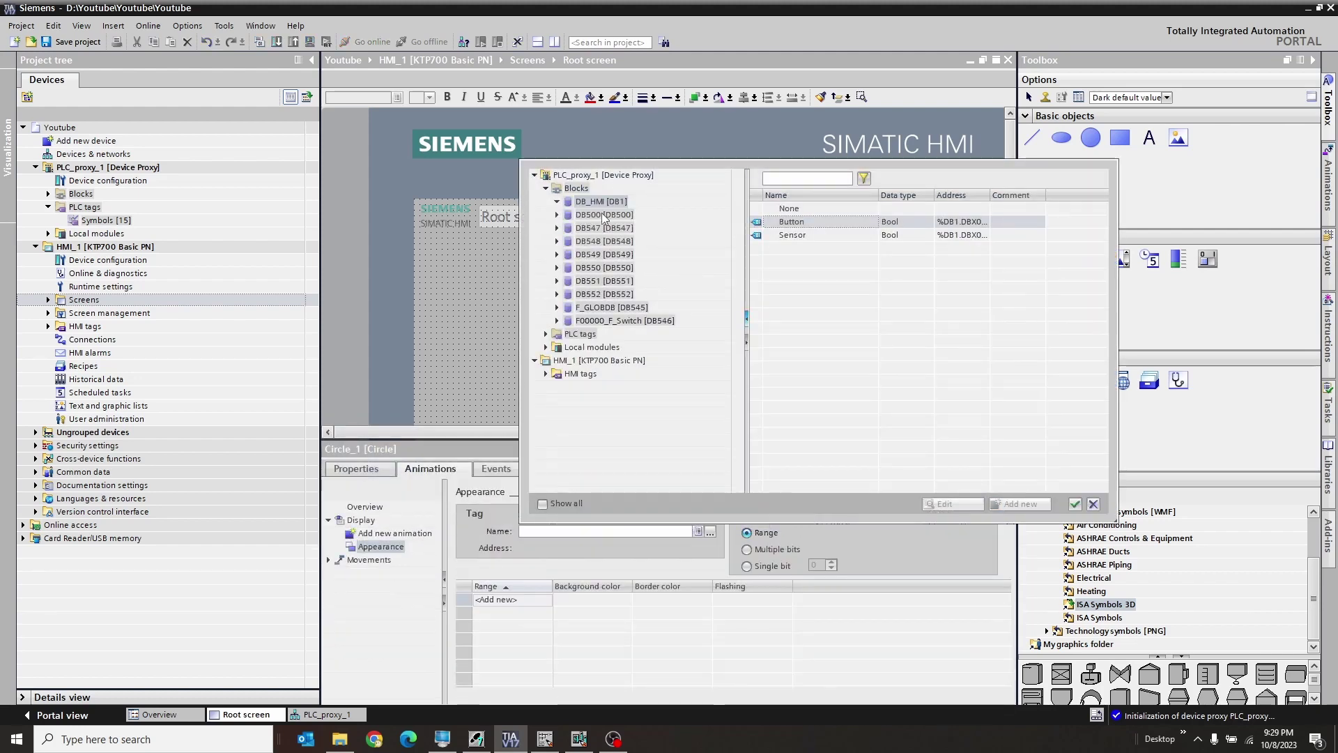
# Link the animation to DB_HMI_Sensor with range 0 blue and range 1 green.
pyautogui.doubleClick(795, 236)
pyautogui.click(496, 600)
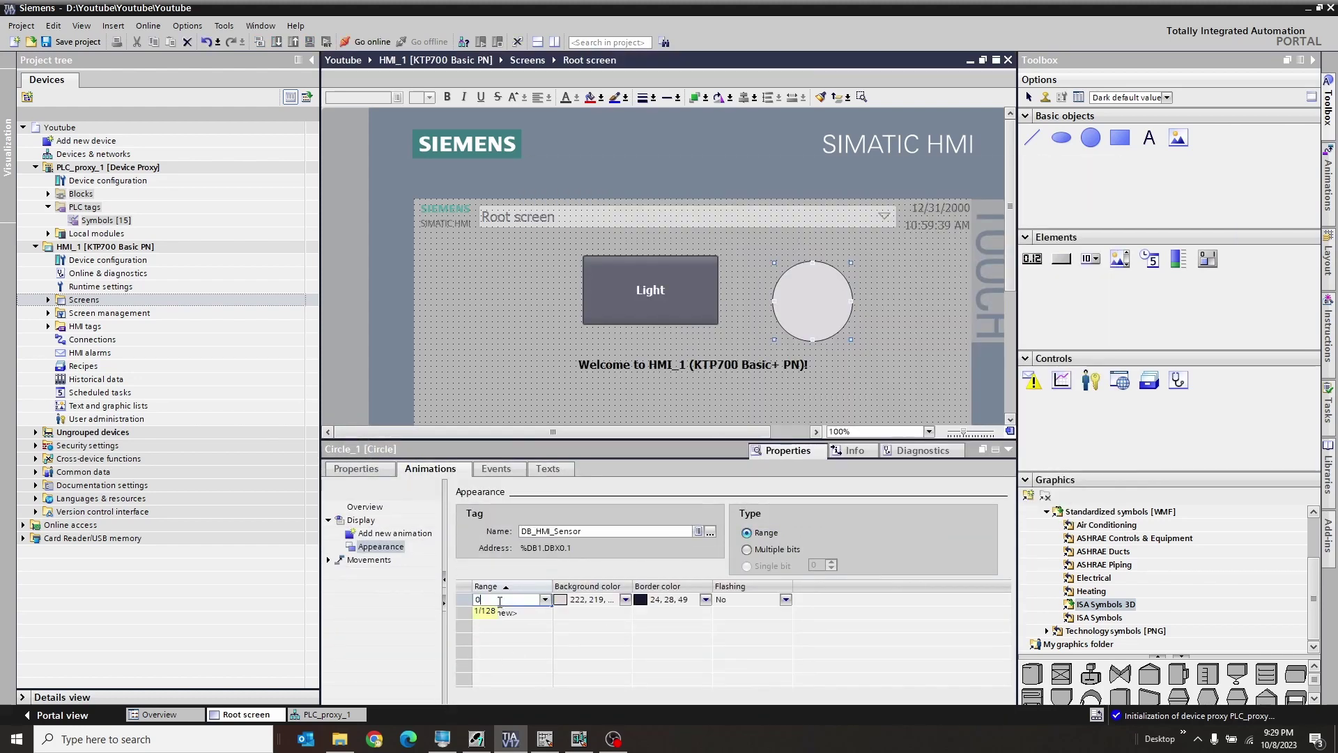
pyautogui.click(504, 614)
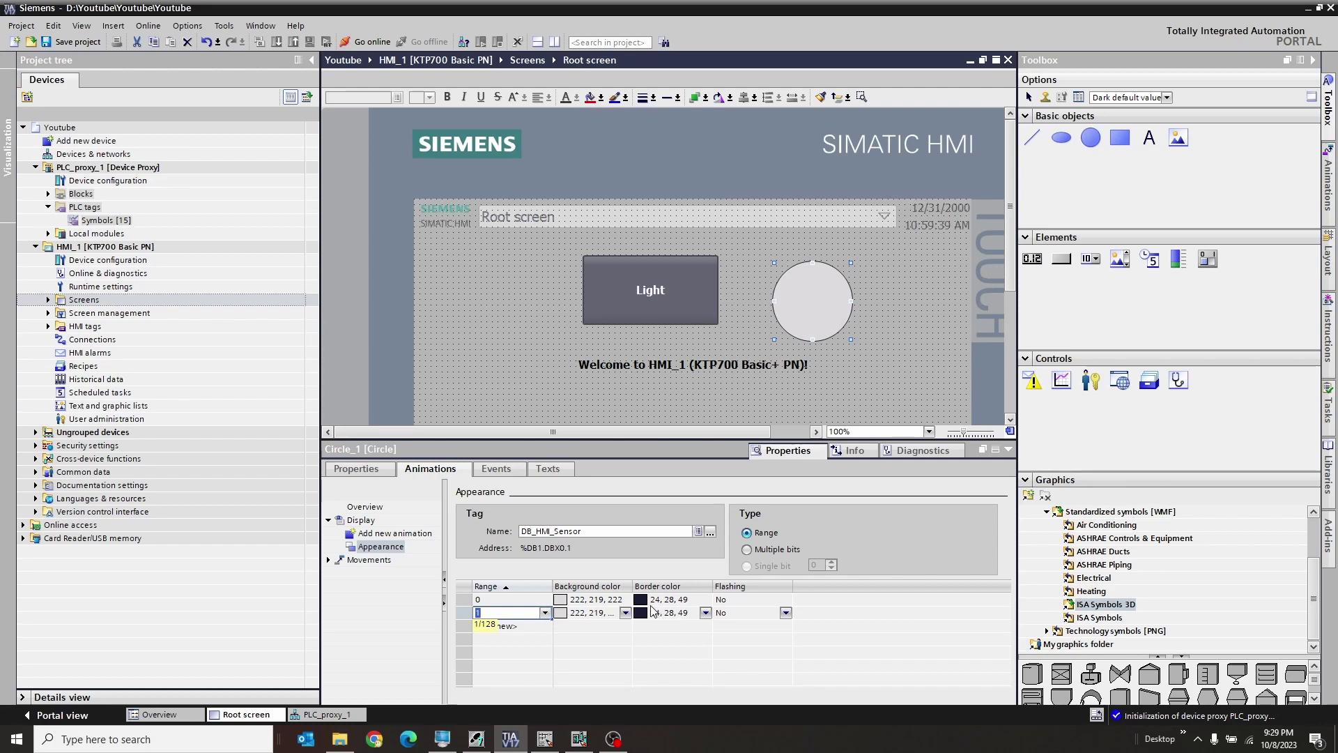
pyautogui.click(622, 611)
pyautogui.click(626, 613)
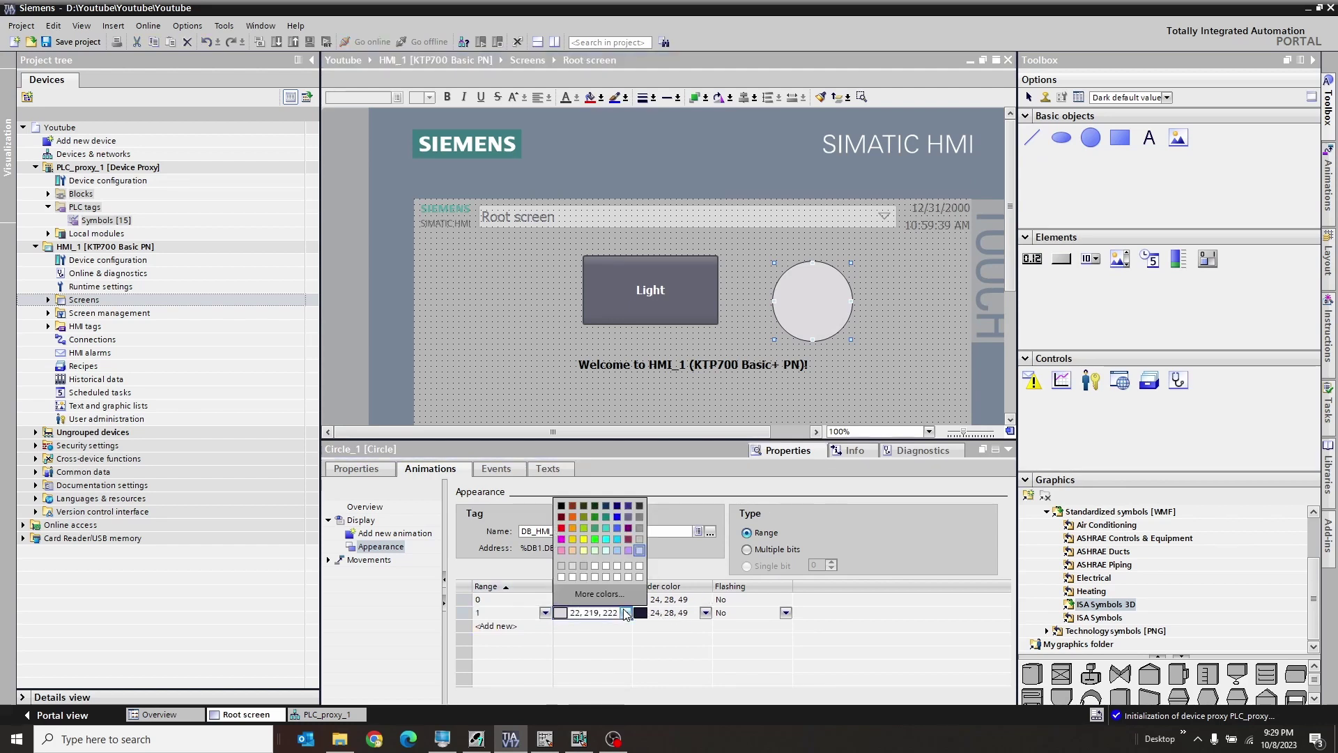
pyautogui.click(597, 538)
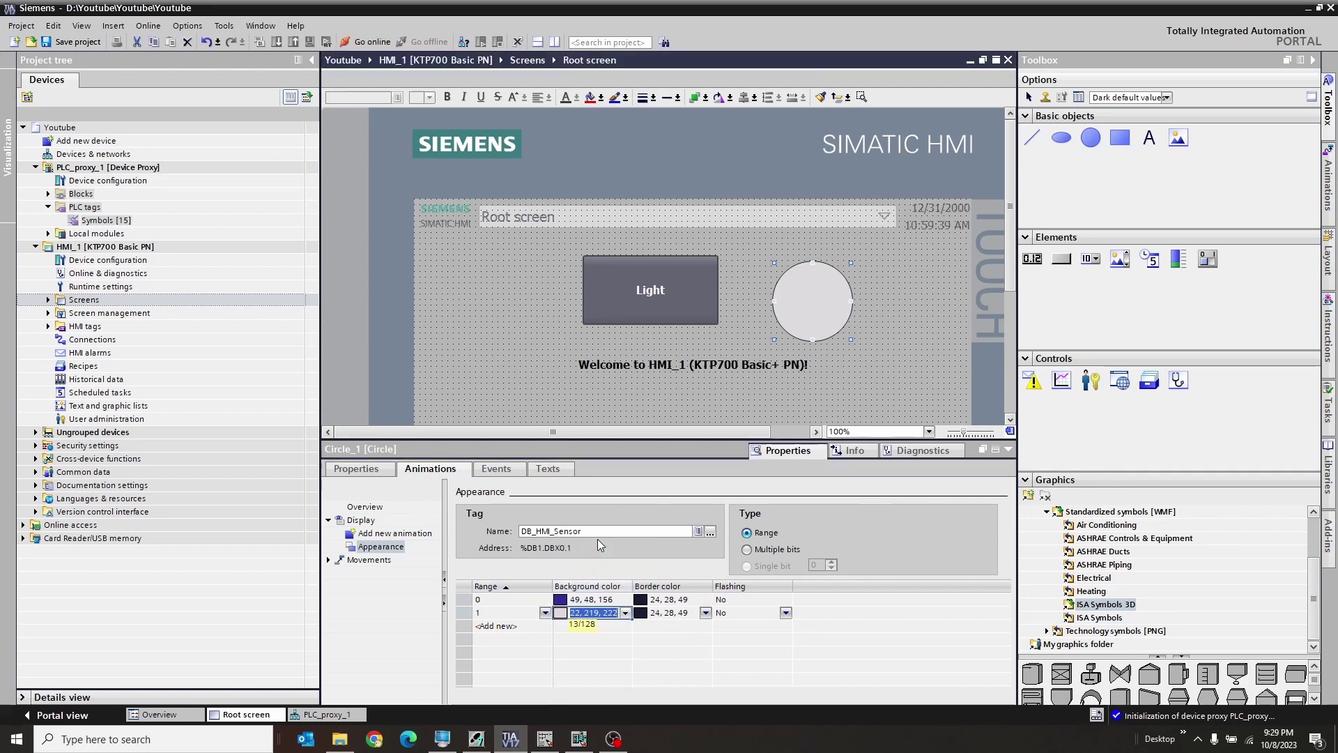
pyautogui.click(499, 348)
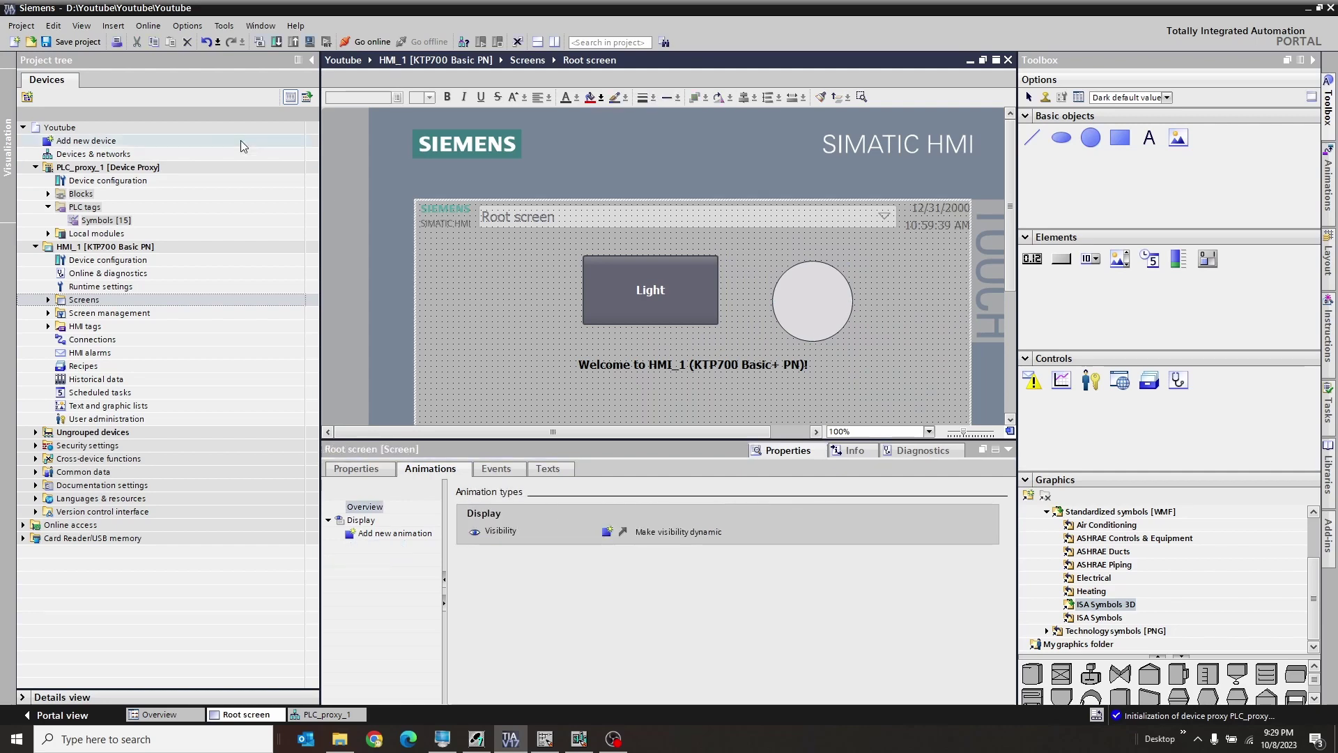
# Save and compile the project, then set the download interface to PN/IE via the Intel Ethernet adapter.
pyautogui.click(76, 42)
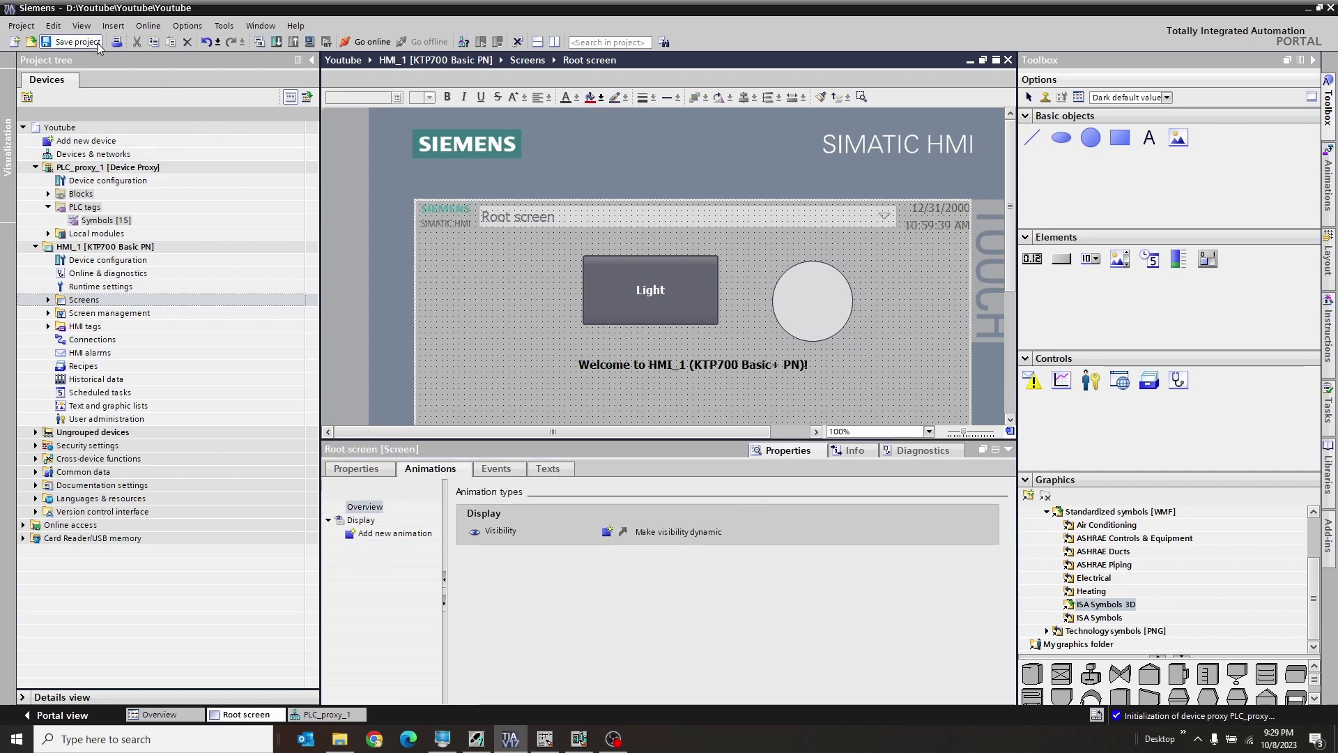
pyautogui.click(258, 43)
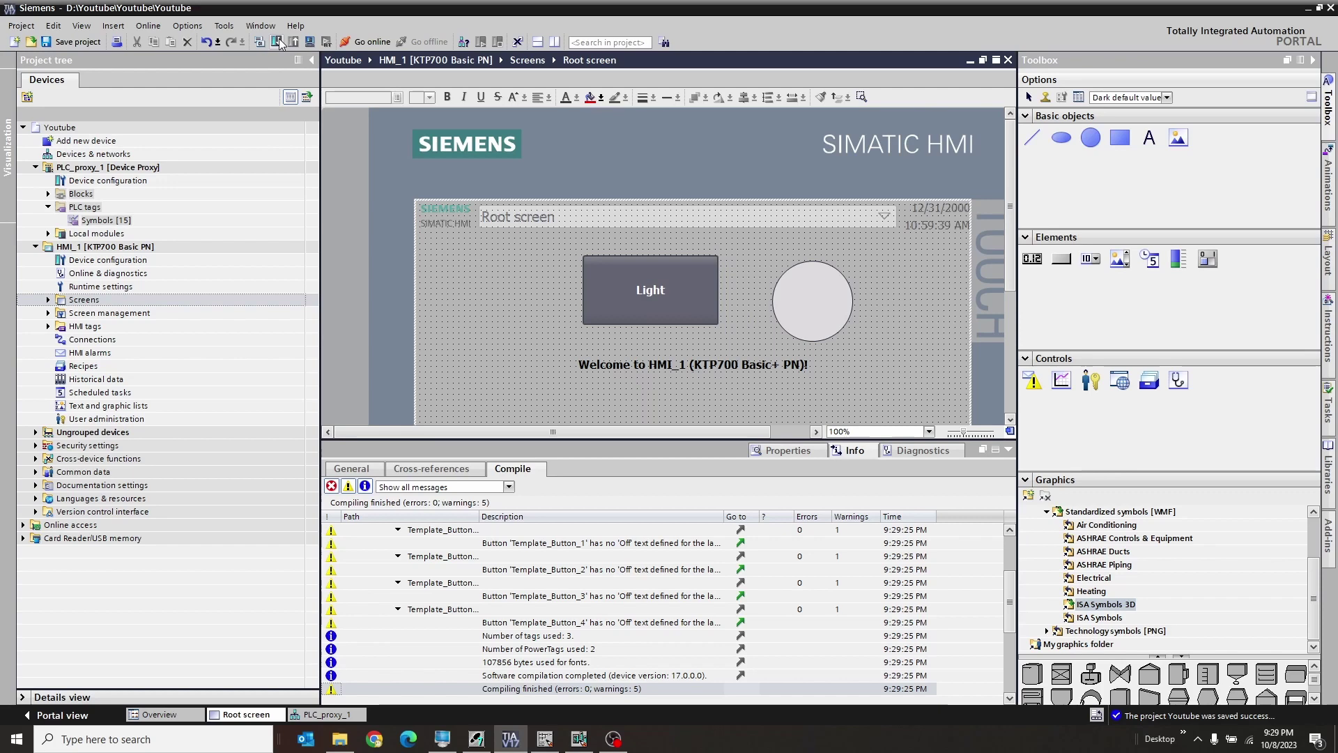
pyautogui.click(278, 43)
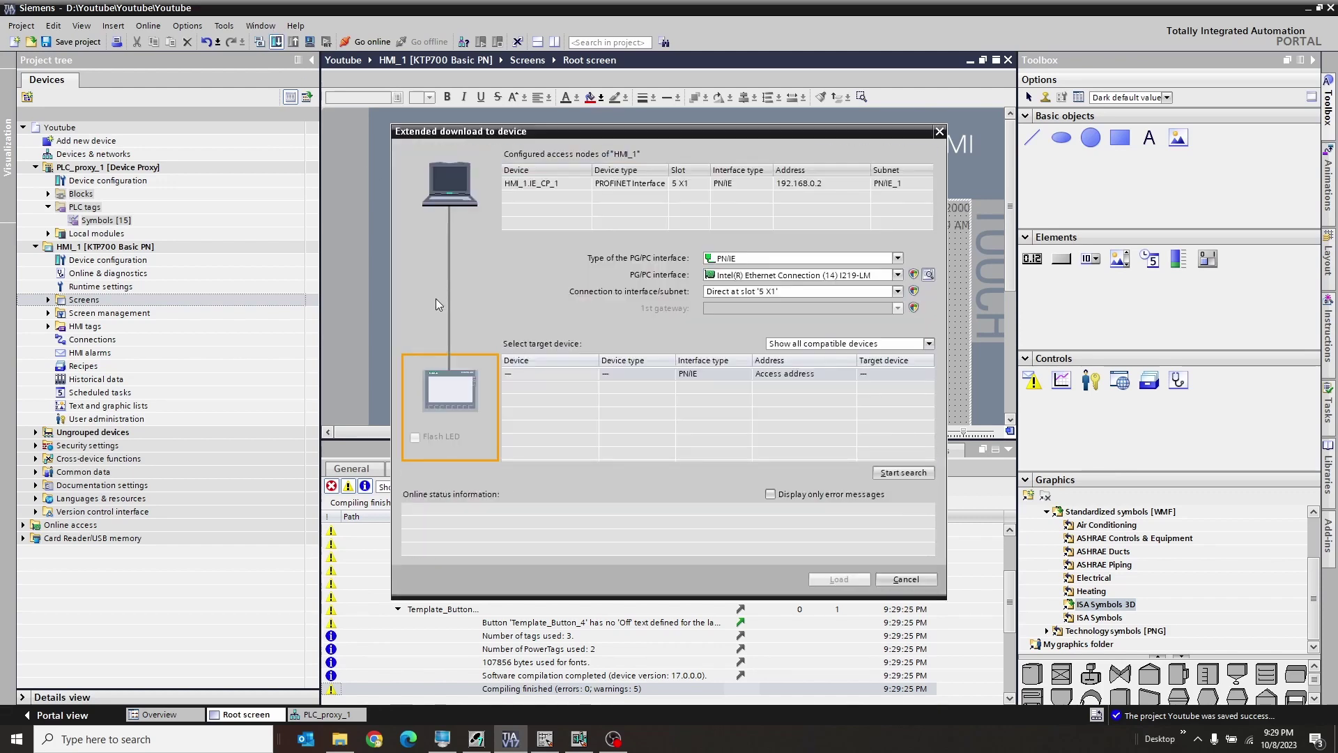
pyautogui.click(783, 262)
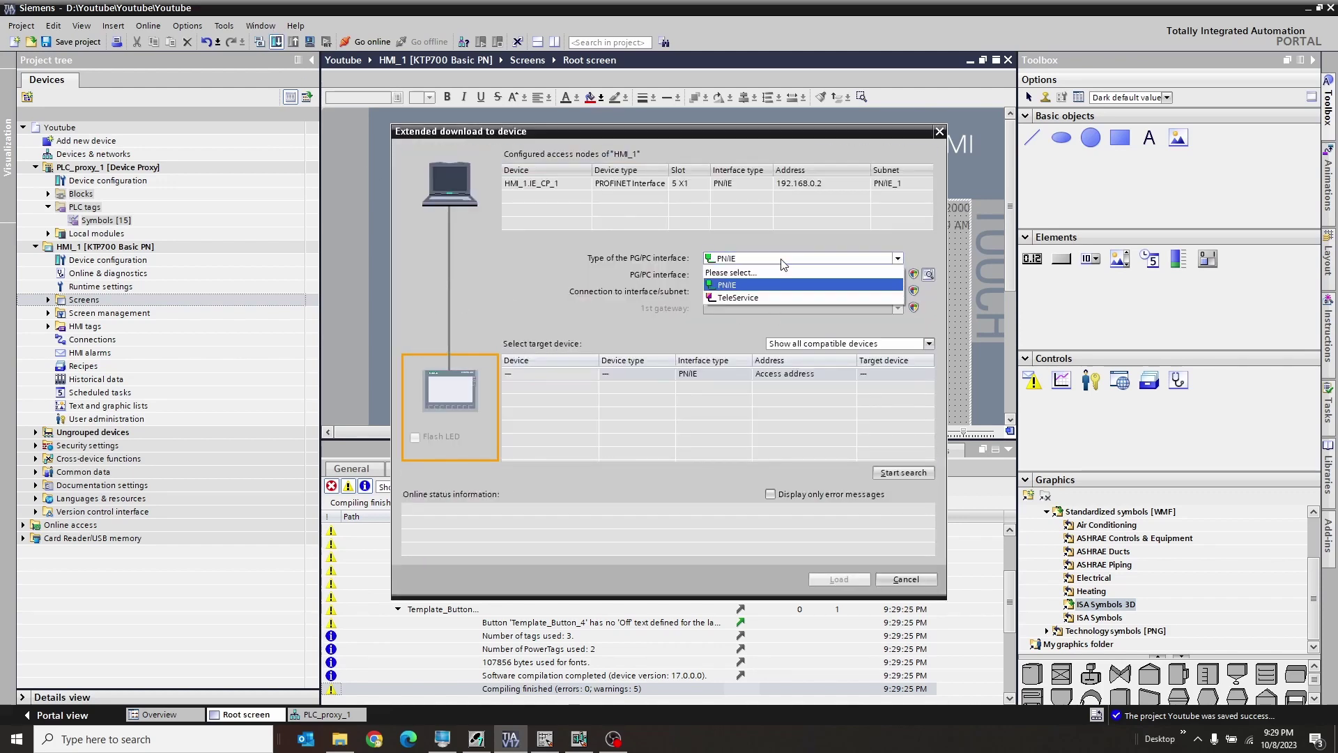
pyautogui.click(741, 286)
pyautogui.click(746, 275)
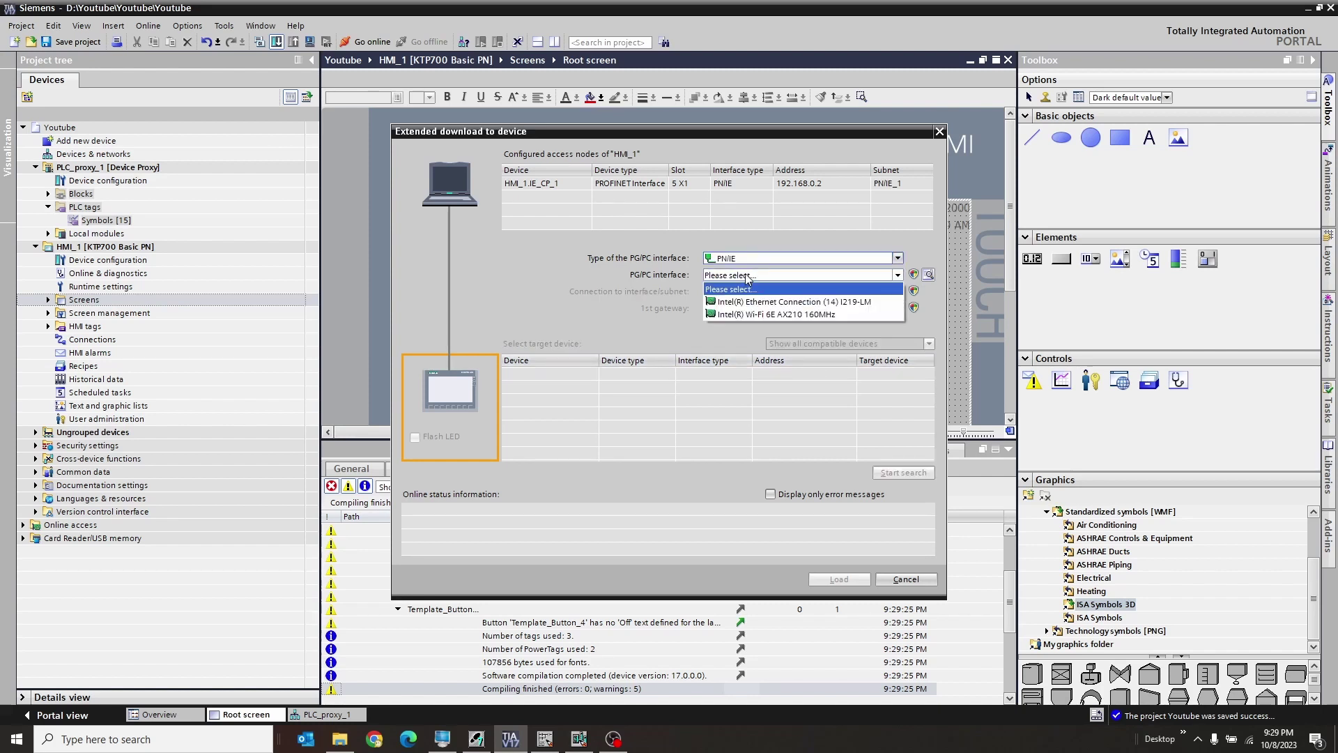
pyautogui.click(797, 306)
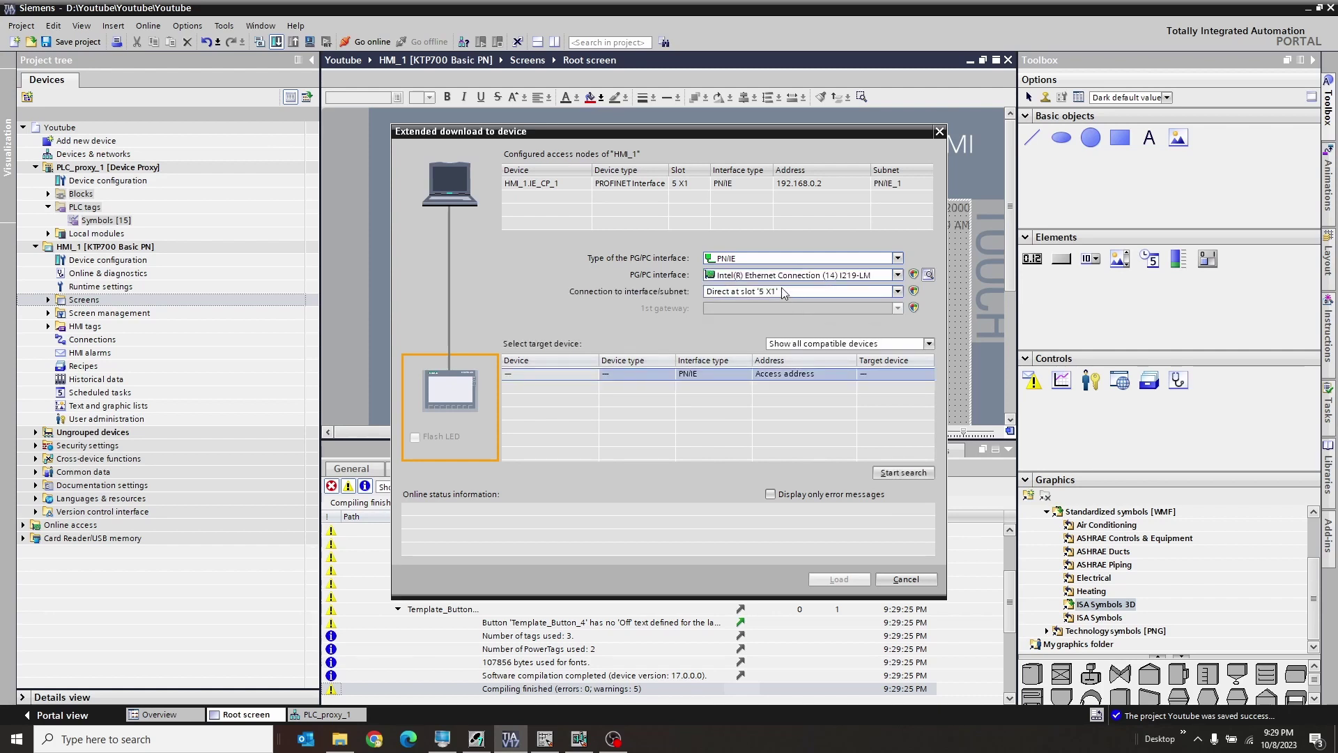
pyautogui.click(786, 292)
pyautogui.click(785, 295)
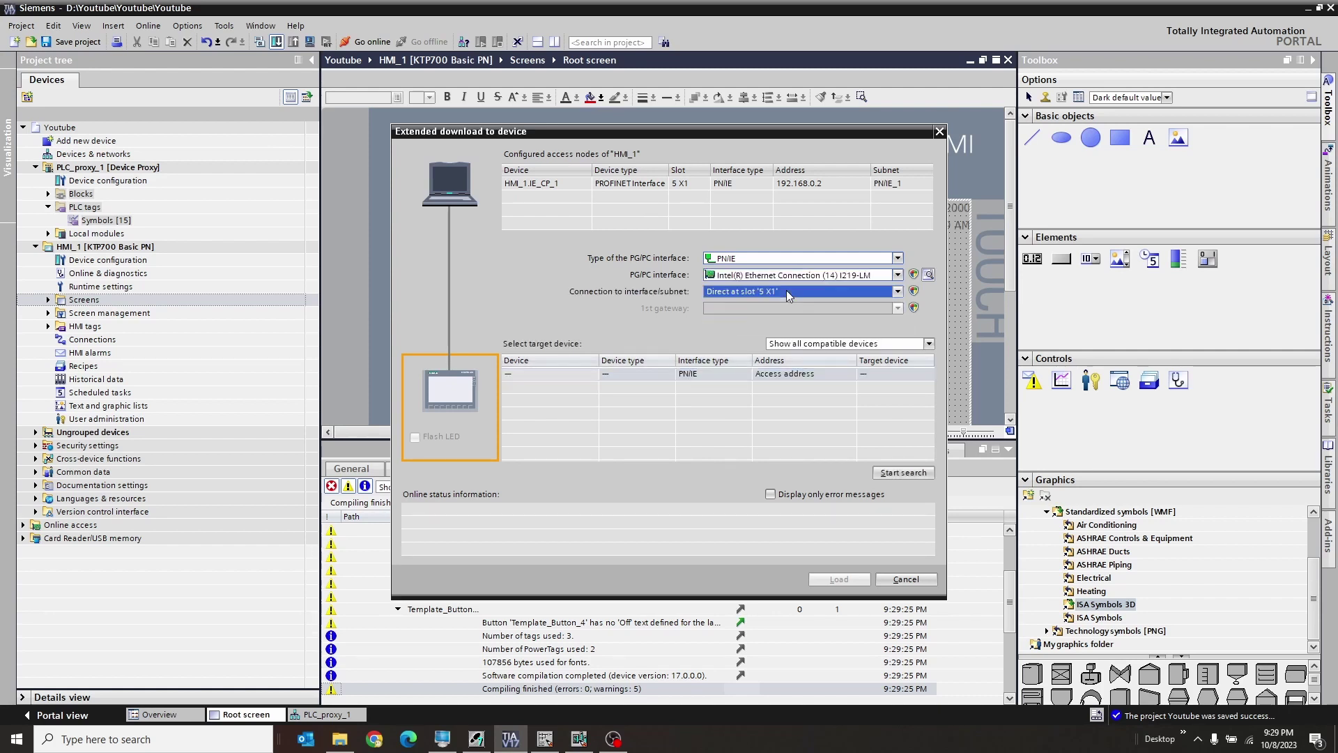
# Find the hmi_1 panel and load the configuration with Overwrite all enabled.
pyautogui.click(891, 475)
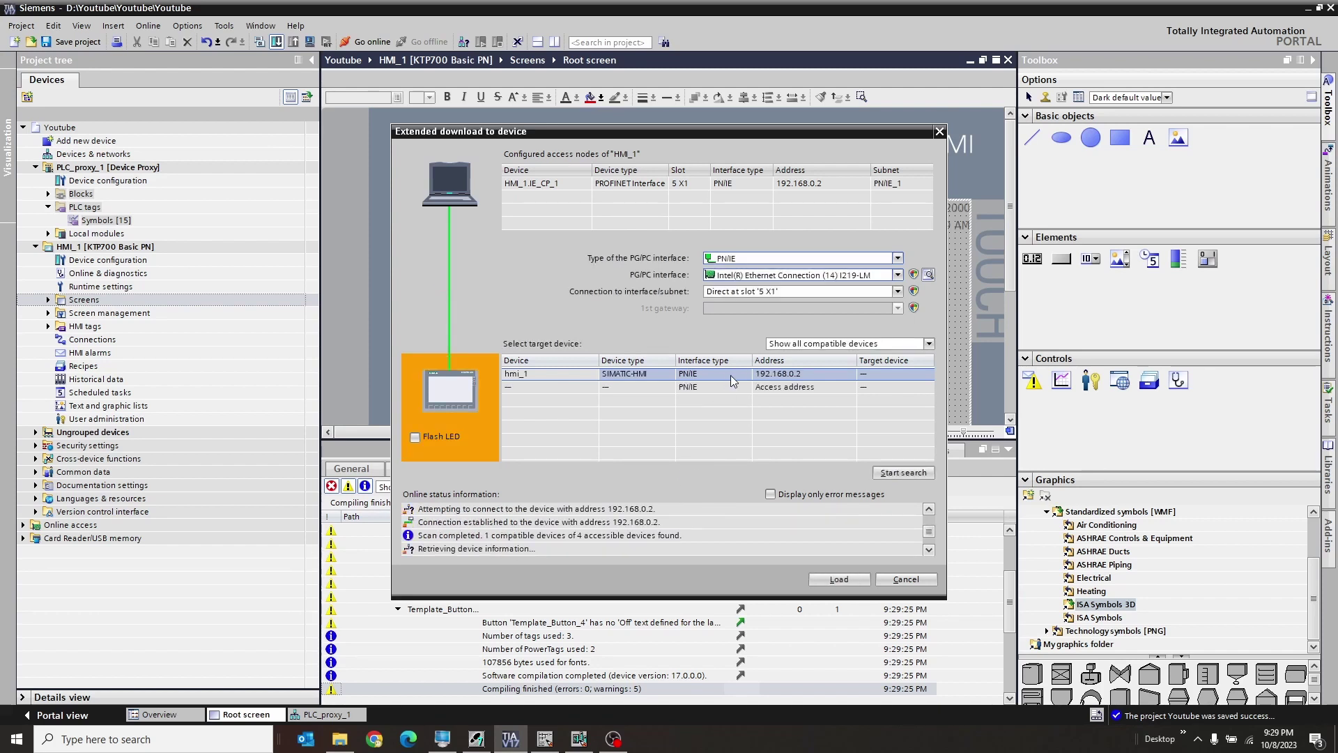
pyautogui.click(844, 580)
pyautogui.click(825, 294)
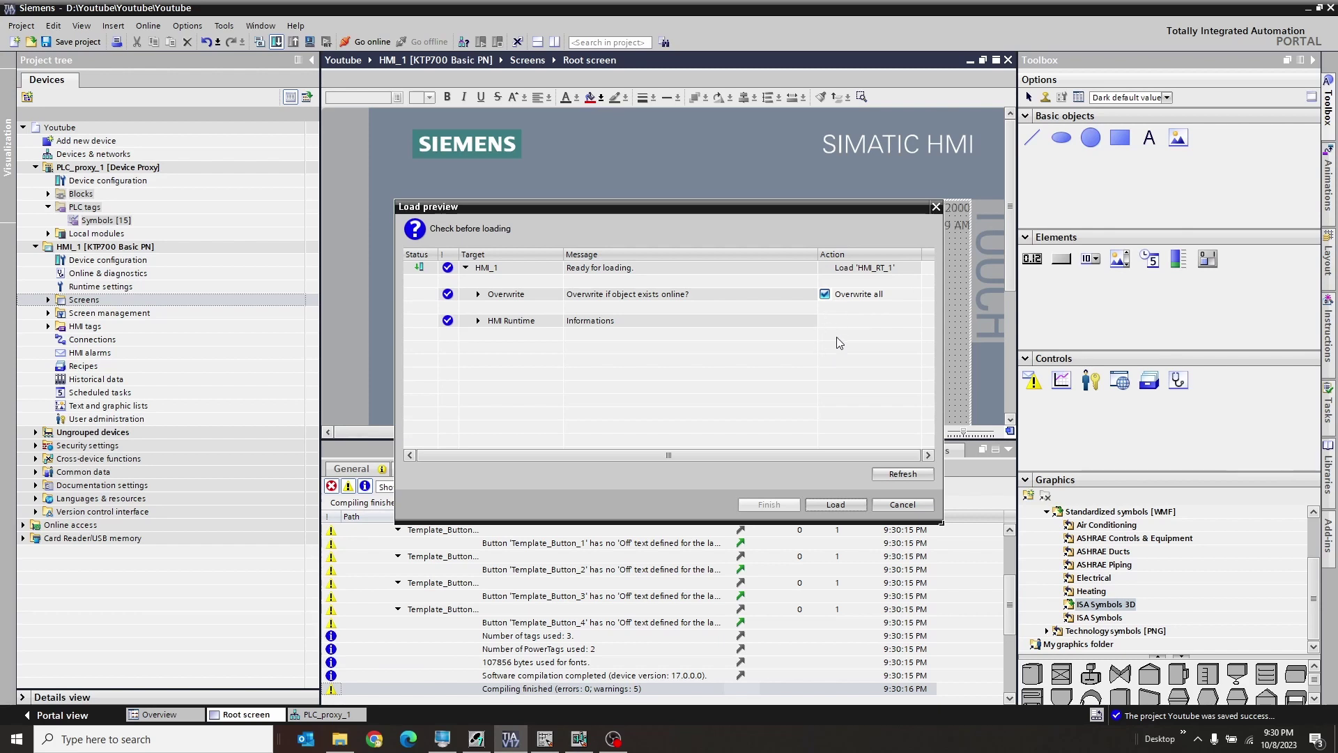
pyautogui.click(836, 504)
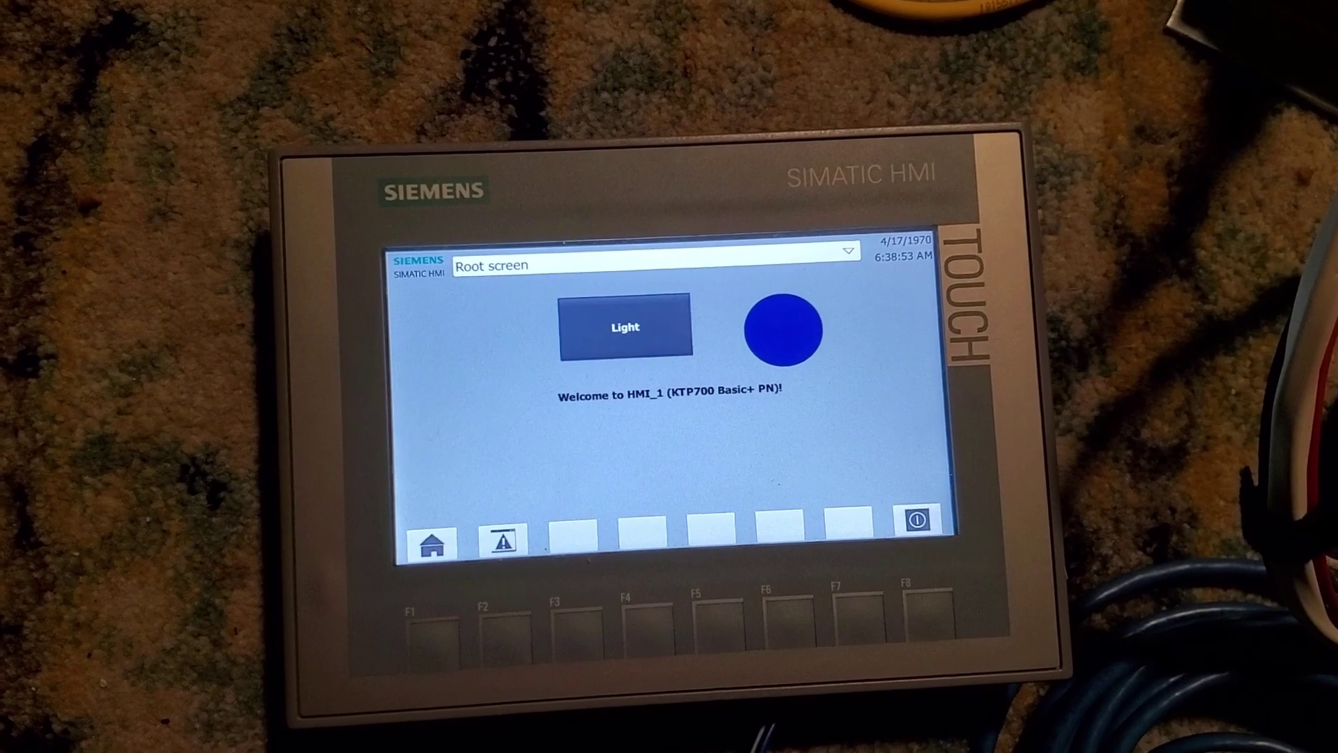